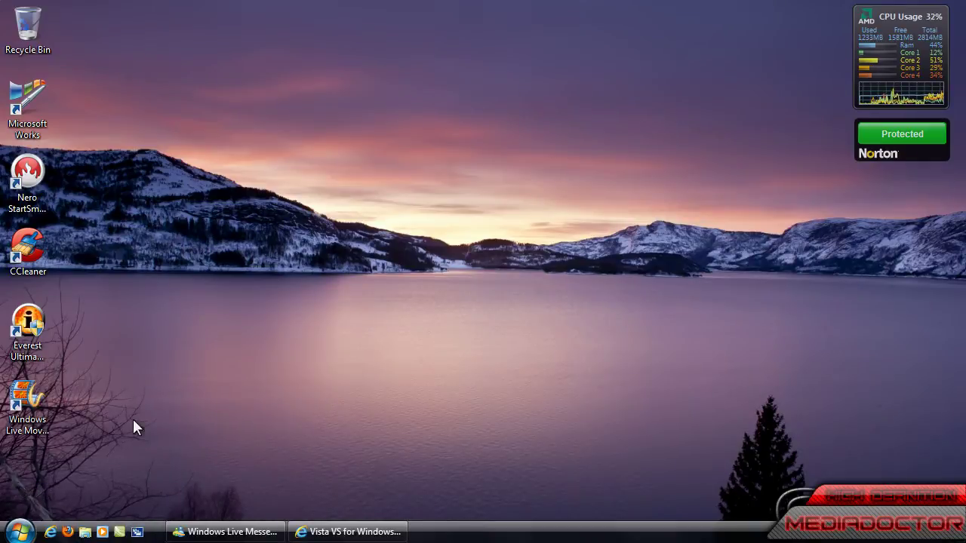
# - Bring up the Vista VS for Windows 7 FINAL page in the browser and examine the theme's preview image at full and reduced size
pyautogui.click(377, 531)
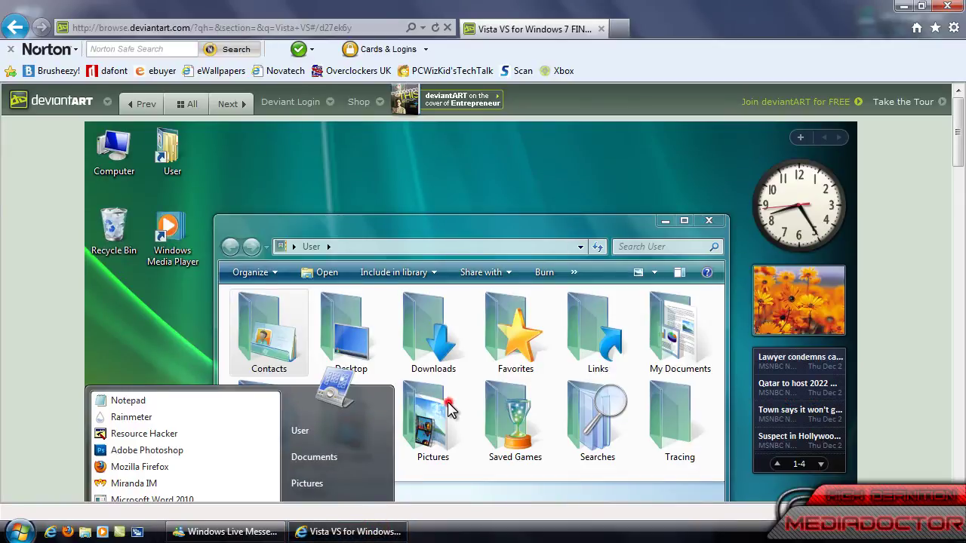
pyautogui.click(448, 405)
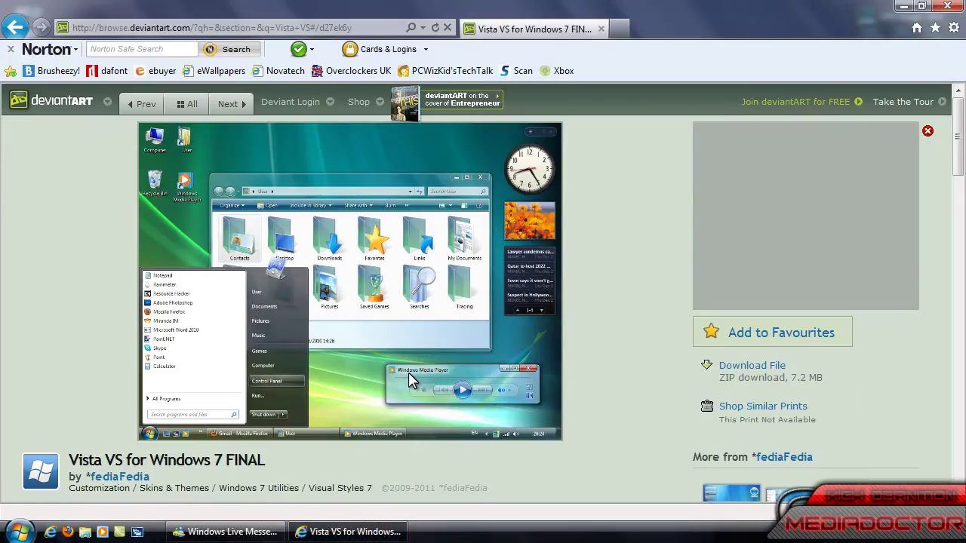
pyautogui.click(408, 372)
pyautogui.scroll(-3, 408, 372)
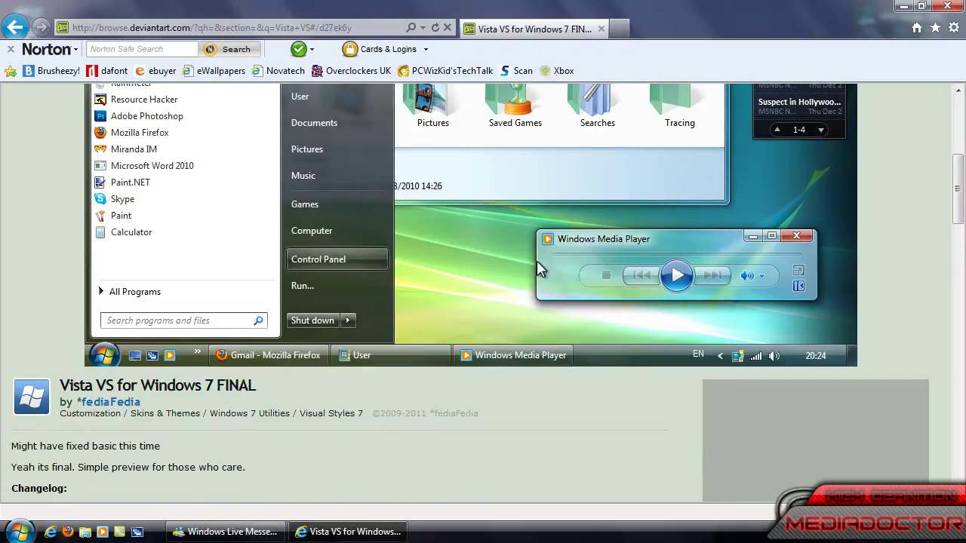
pyautogui.scroll(3, 445, 339)
pyautogui.scroll(3, 450, 343)
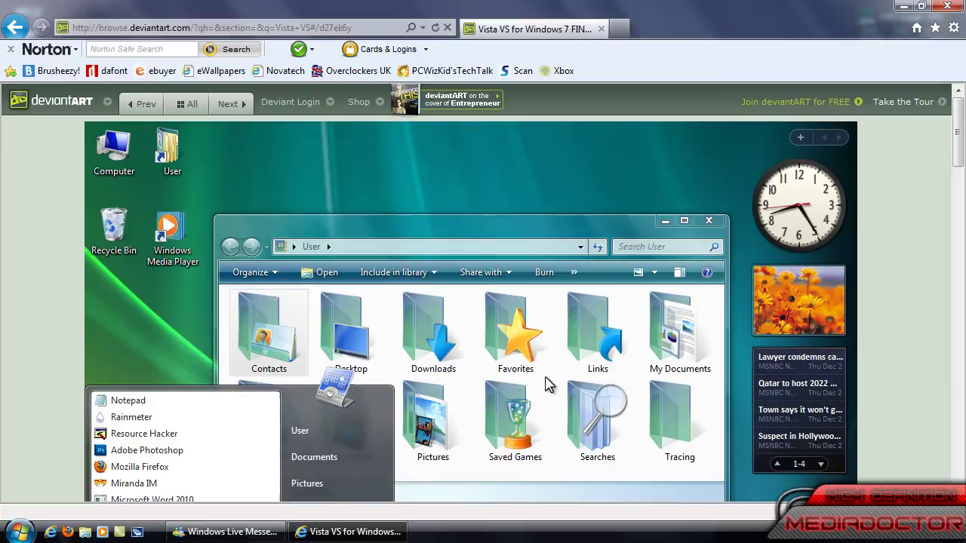
pyautogui.scroll(-6, 546, 384)
pyautogui.scroll(3, 546, 385)
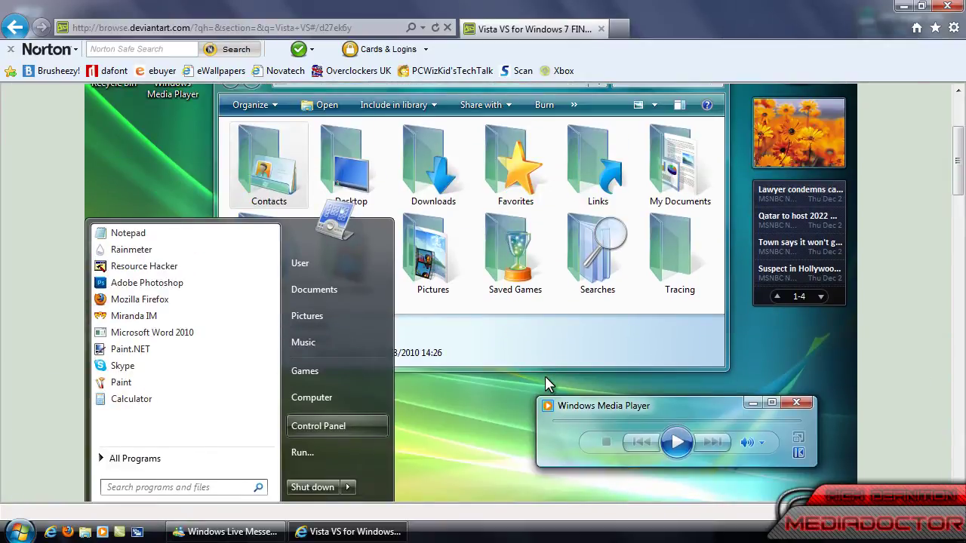
pyautogui.scroll(-3, 518, 379)
pyautogui.scroll(3, 510, 390)
pyautogui.click(511, 375)
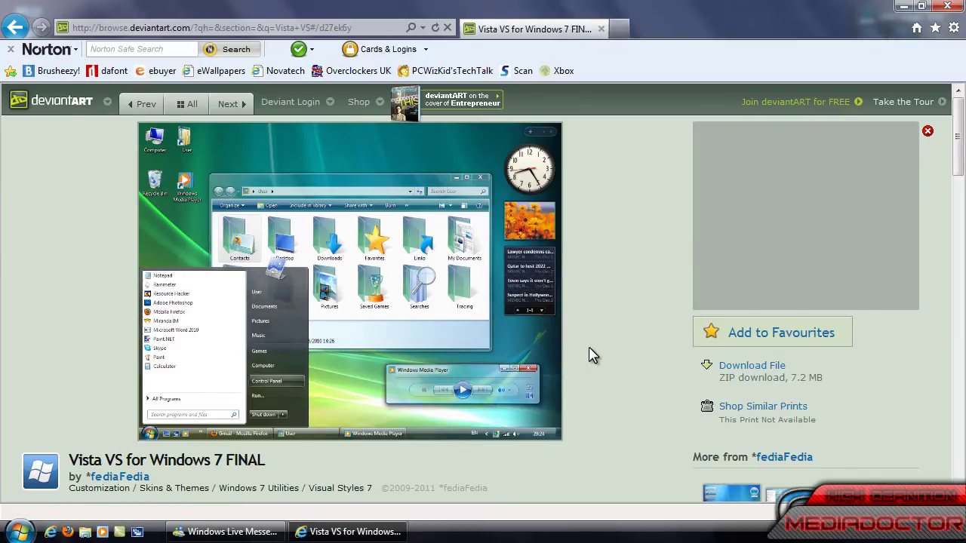
pyautogui.scroll(-6, 592, 355)
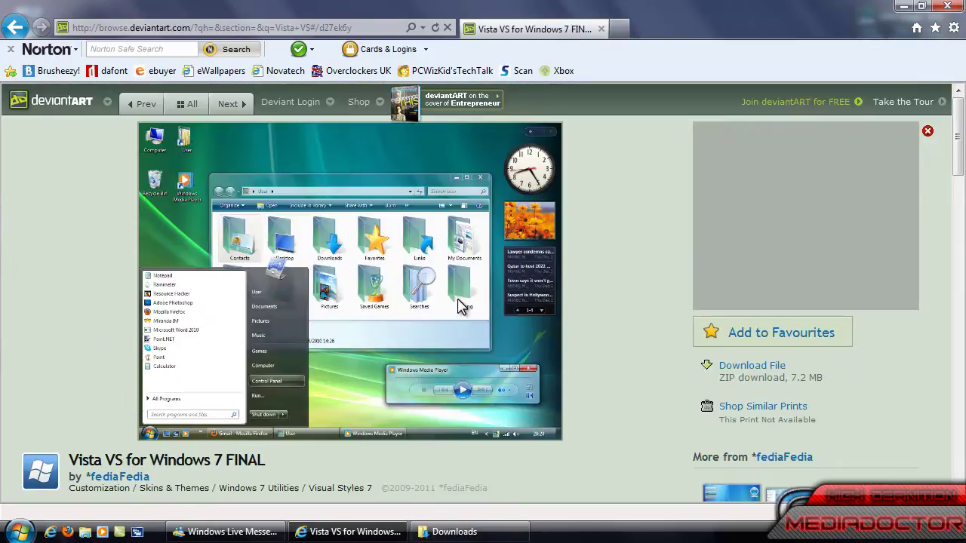
# - Download the Vista VS for Windows 7 FINAL theme from its deviantART page and save the ZIP file
pyautogui.click(755, 369)
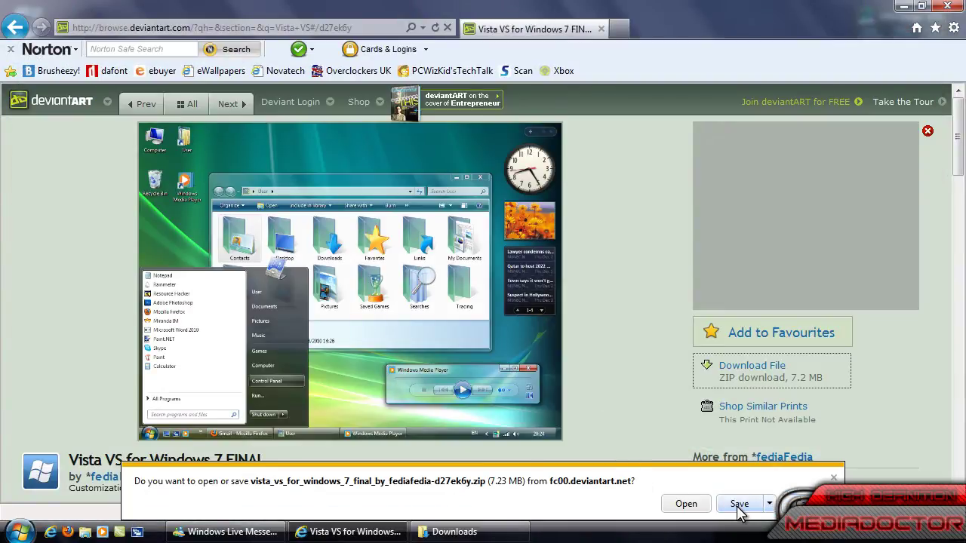
pyautogui.click(739, 505)
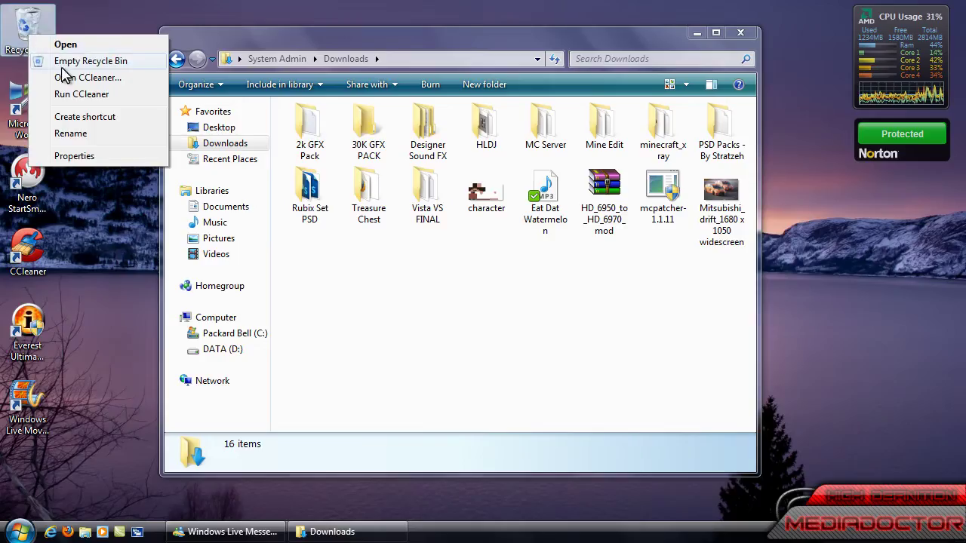
# - Empty the Recycle Bin and return to the Downloads folder window
pyautogui.click(64, 62)
pyautogui.click(567, 325)
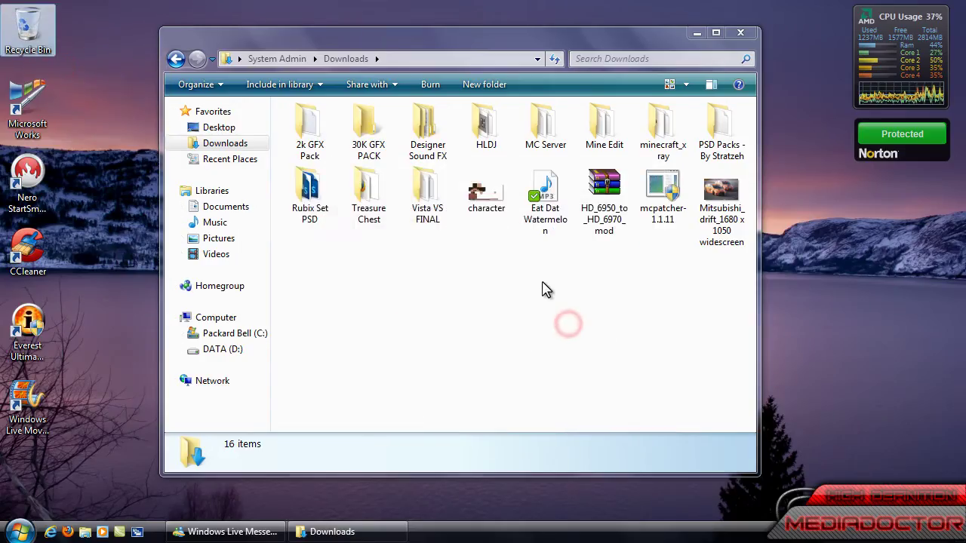
pyautogui.click(507, 303)
# - Open the uxtheme patch folder inside Vista VS FINAL and look at the x64 and x86 versions of UniversalThemePatcher
pyautogui.doubleClick(427, 202)
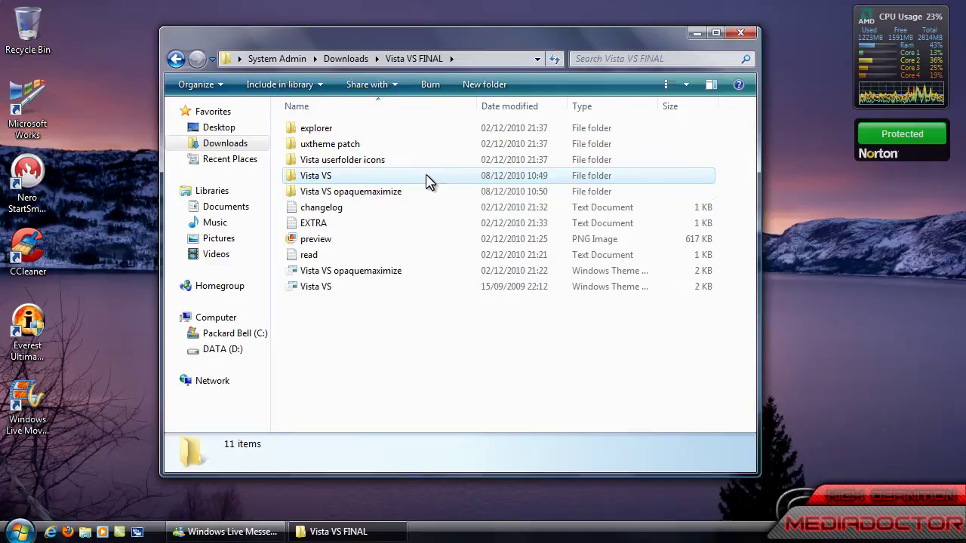
pyautogui.doubleClick(430, 144)
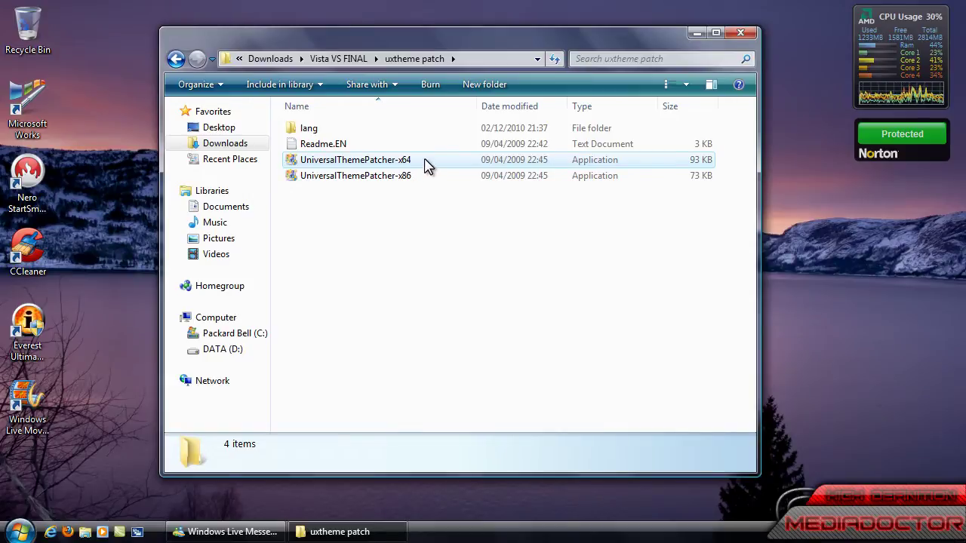
pyautogui.moveTo(427, 166)
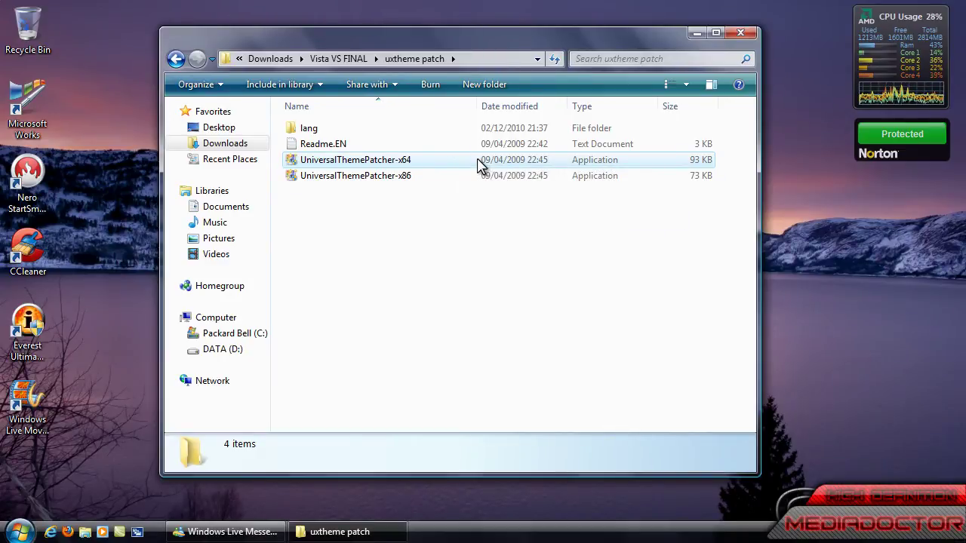
# - Go back to the Vista VS FINAL folder and select the Vista VS and Vista VS opaquemaximize theme files and folders
pyautogui.press('BackSpace')
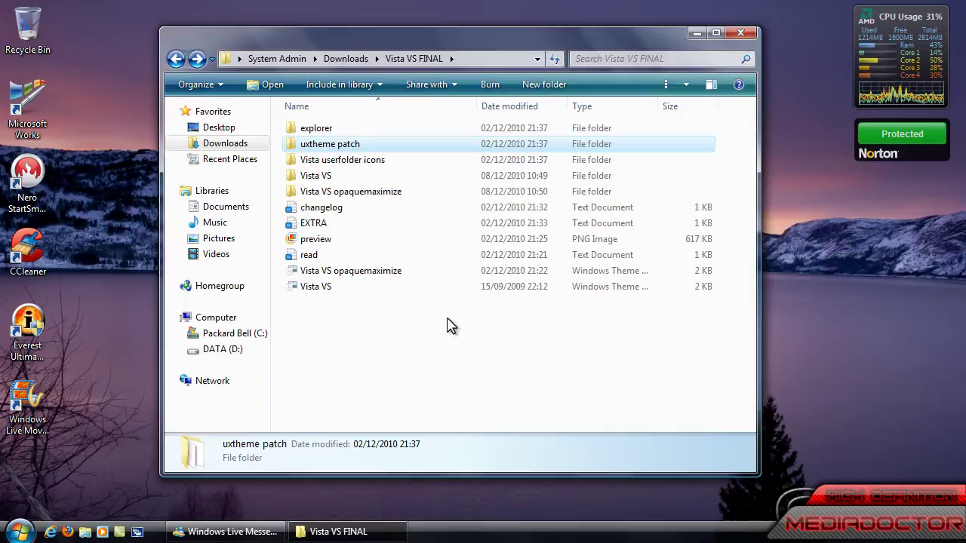
pyautogui.moveTo(447, 321); pyautogui.dragTo(437, 280)
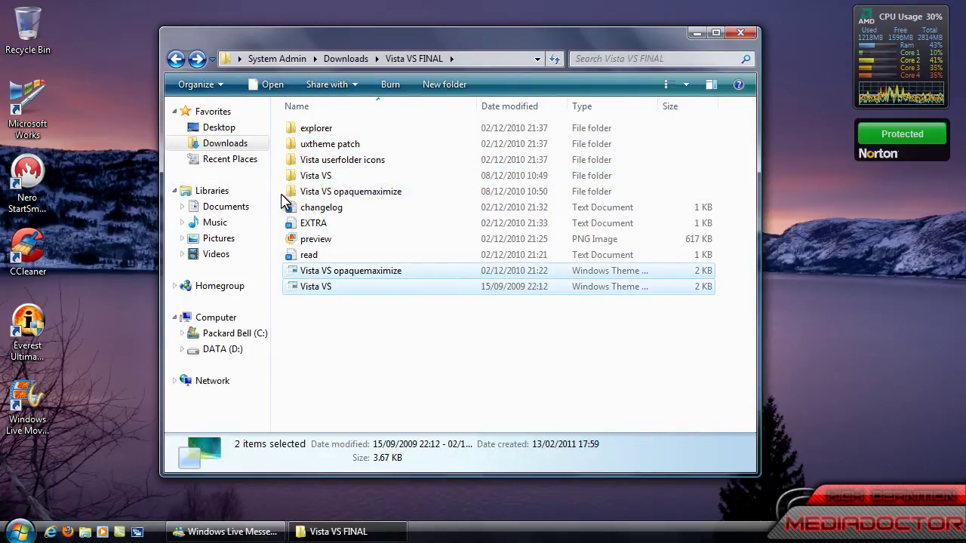
pyautogui.moveTo(281, 196); pyautogui.dragTo(377, 181)
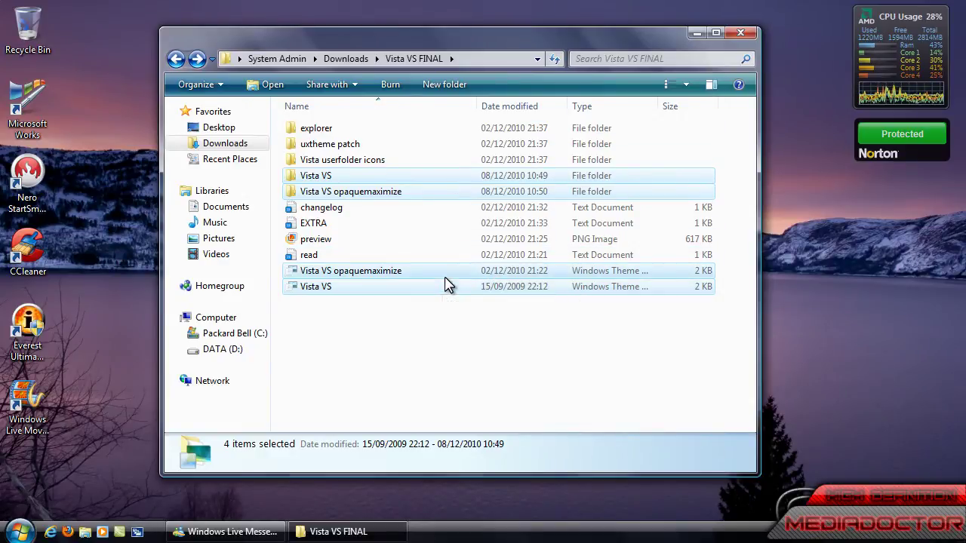
# - Browse to C:\Windows\Resources\Themes to view the installed theme files, and return to the Downloads folder
pyautogui.click(255, 335)
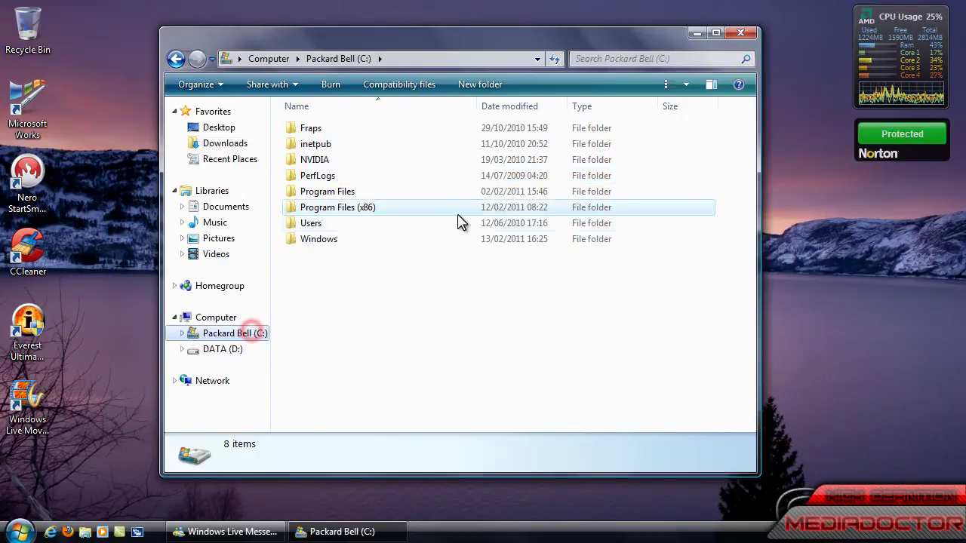
pyautogui.doubleClick(355, 240)
pyautogui.scroll(-5, 388, 237)
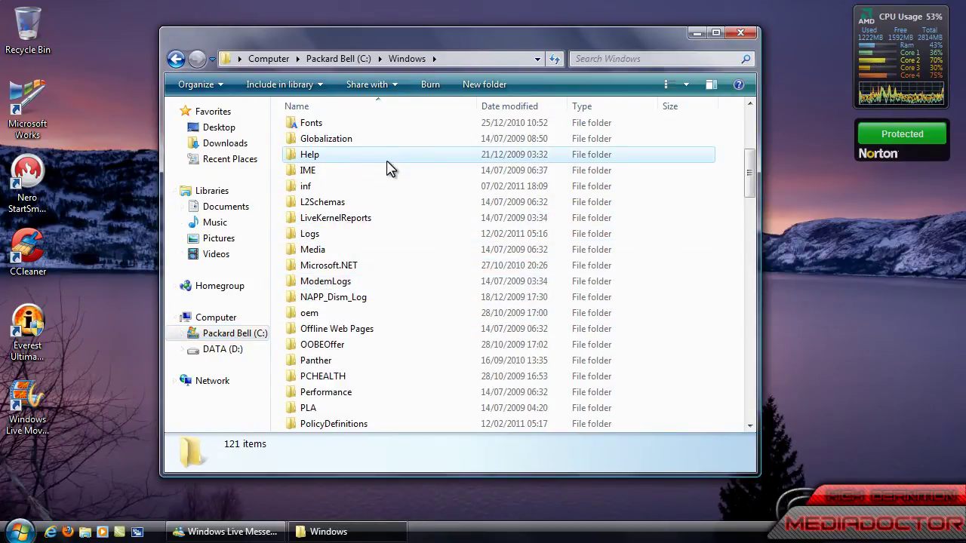
pyautogui.scroll(-5, 388, 313)
pyautogui.doubleClick(389, 251)
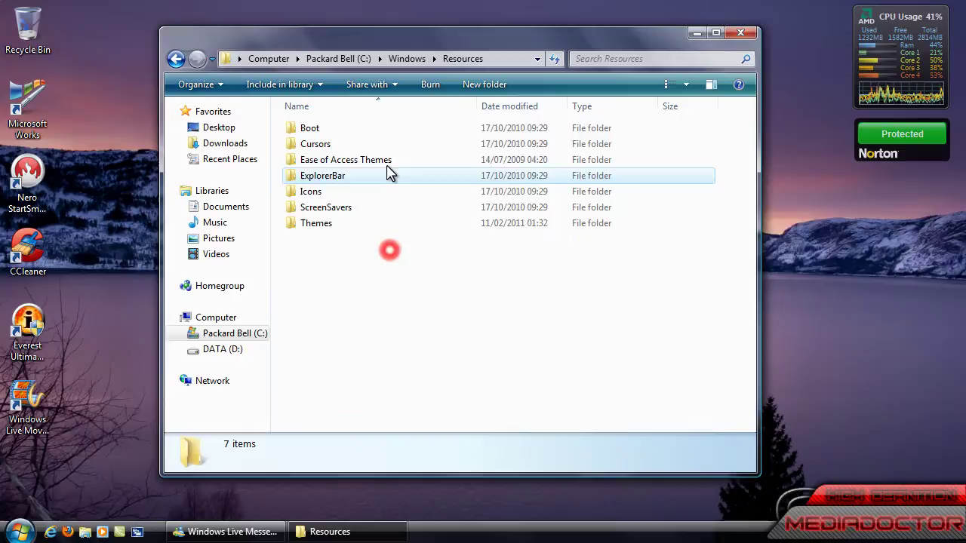
pyautogui.doubleClick(389, 224)
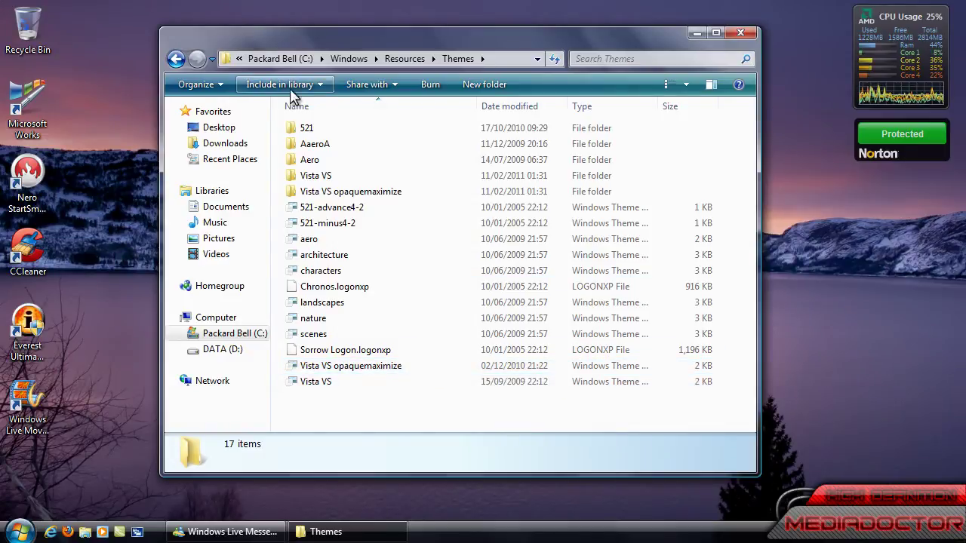
pyautogui.click(228, 145)
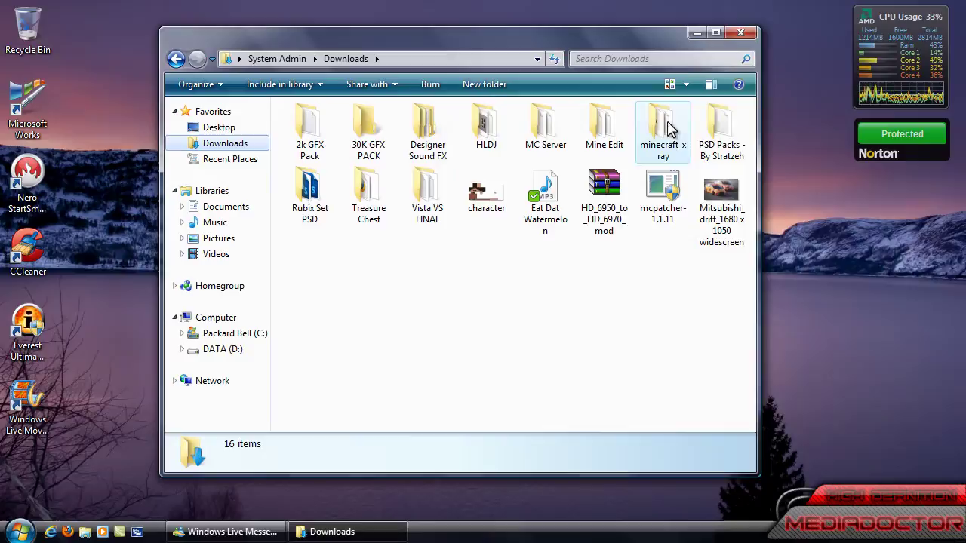
pyautogui.rightClick(424, 505)
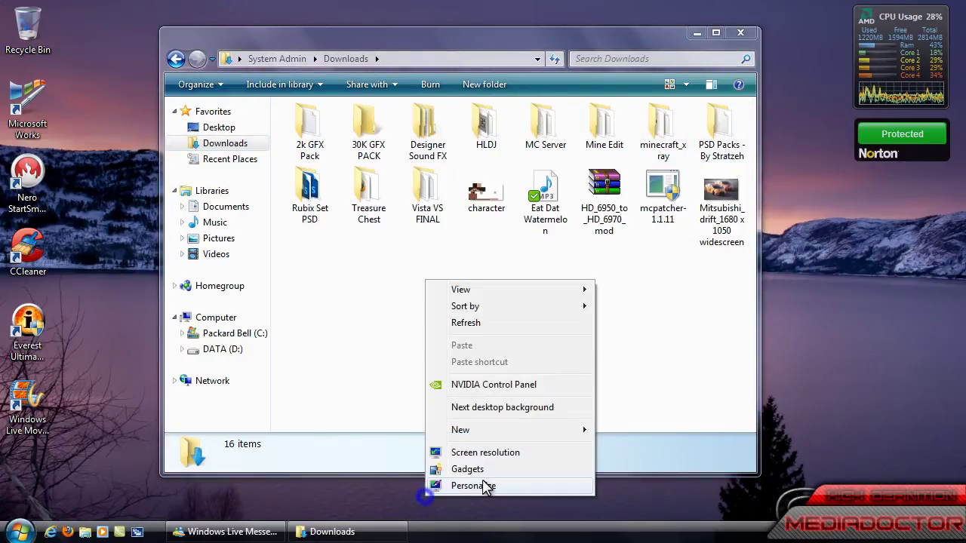
pyautogui.click(322, 291)
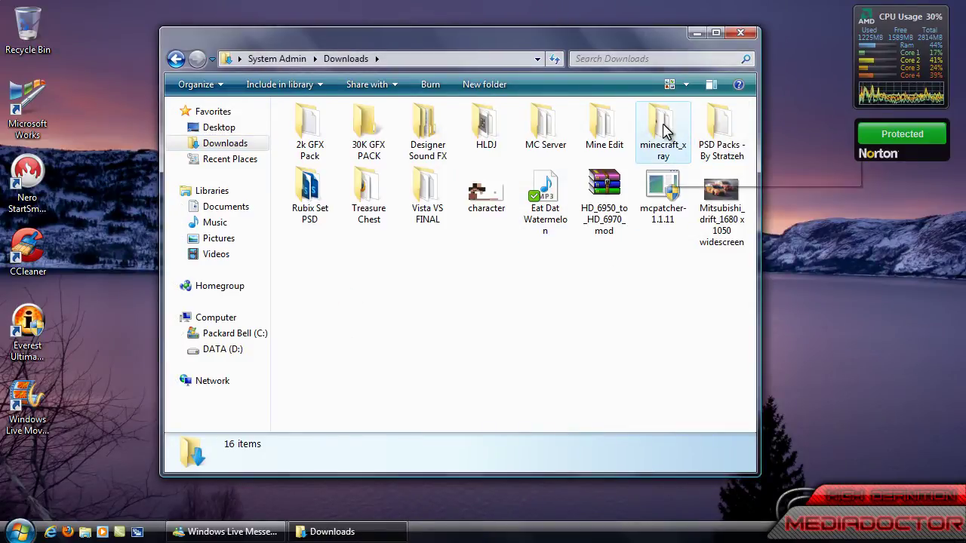
pyautogui.moveTo(664, 130)
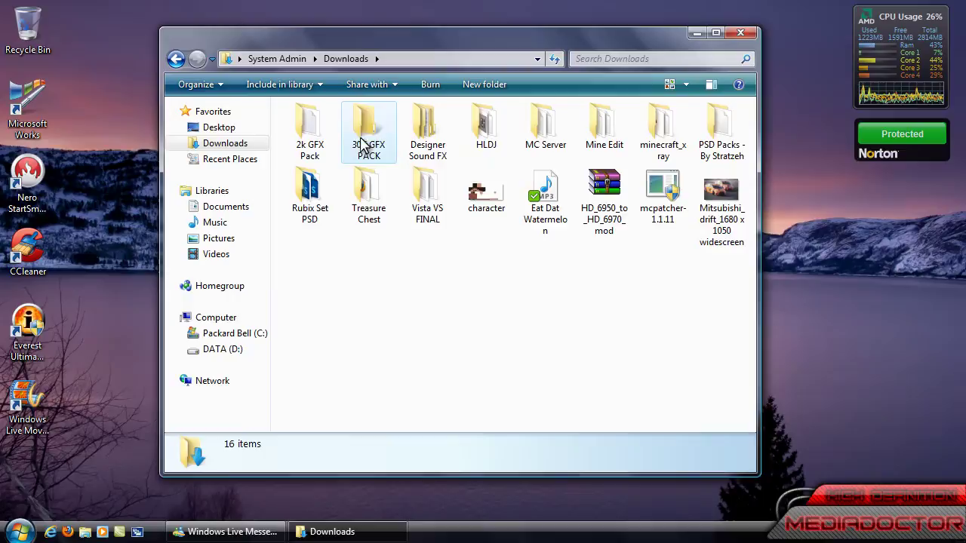
# - Open the explorer folder inside Vista VS FINAL and look at the explorer application in its 64bit subfolder
pyautogui.click(445, 191)
pyautogui.doubleClick(424, 184)
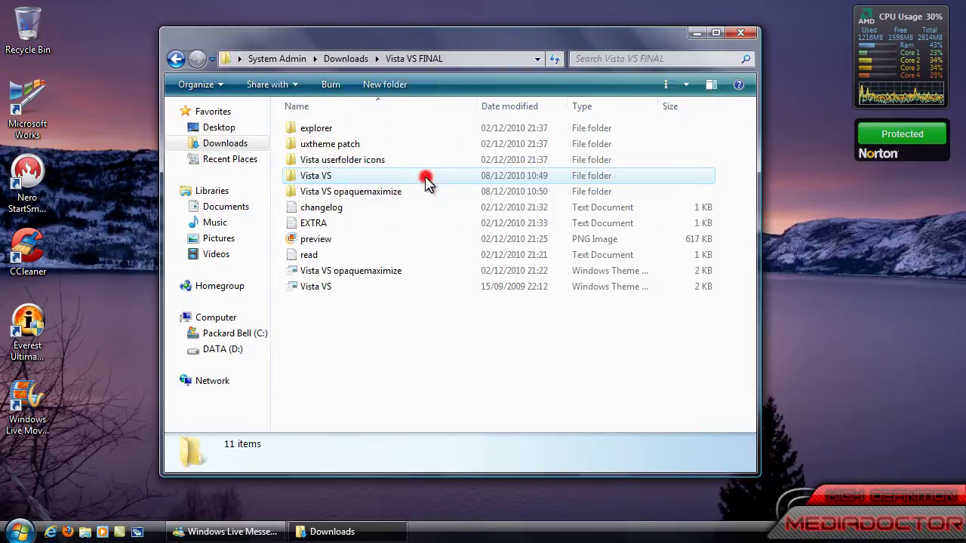
pyautogui.doubleClick(416, 133)
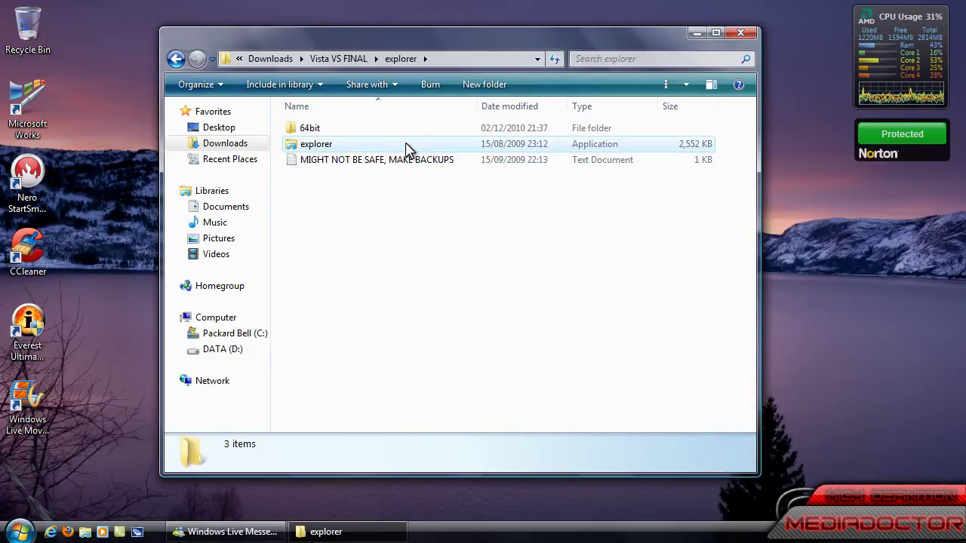
pyautogui.click(402, 142)
pyautogui.doubleClick(399, 129)
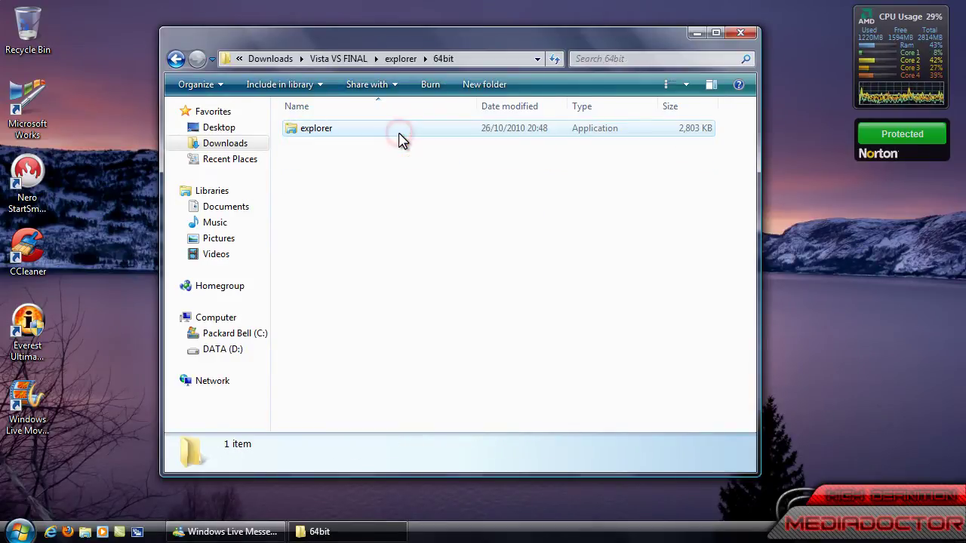
pyautogui.click(400, 135)
pyautogui.press('BackSpace')
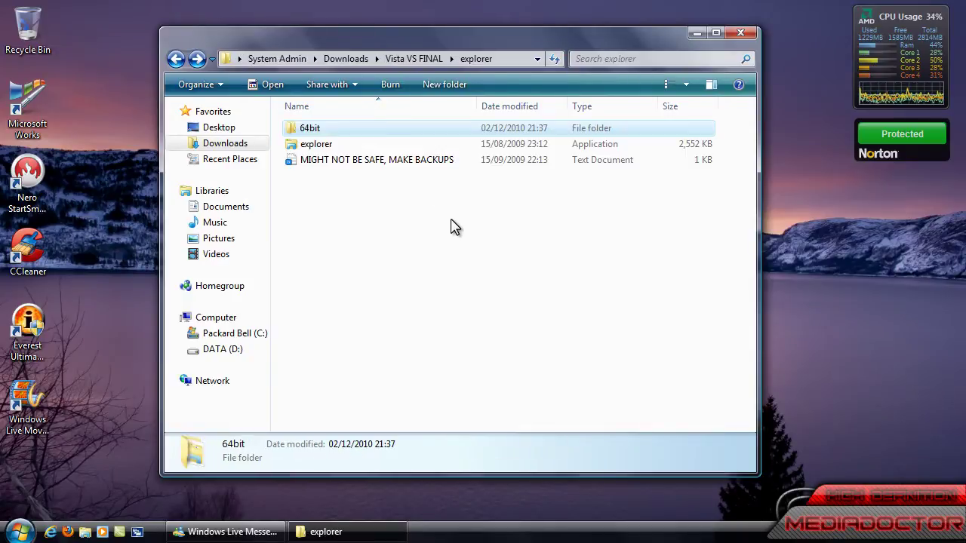
# - Open the C:\Windows folder and locate the explorer application files in it
pyautogui.click(218, 334)
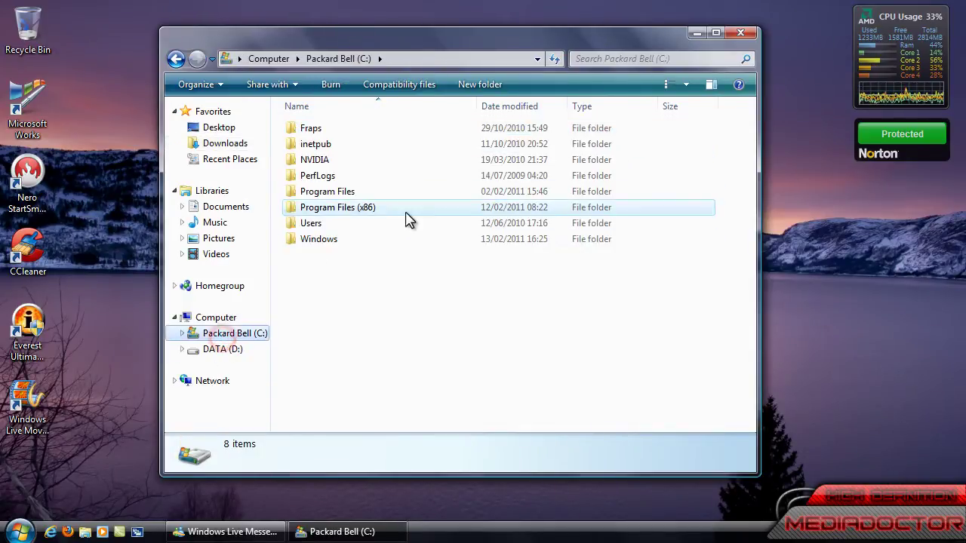
pyautogui.doubleClick(405, 240)
pyautogui.scroll(-20, 437, 237)
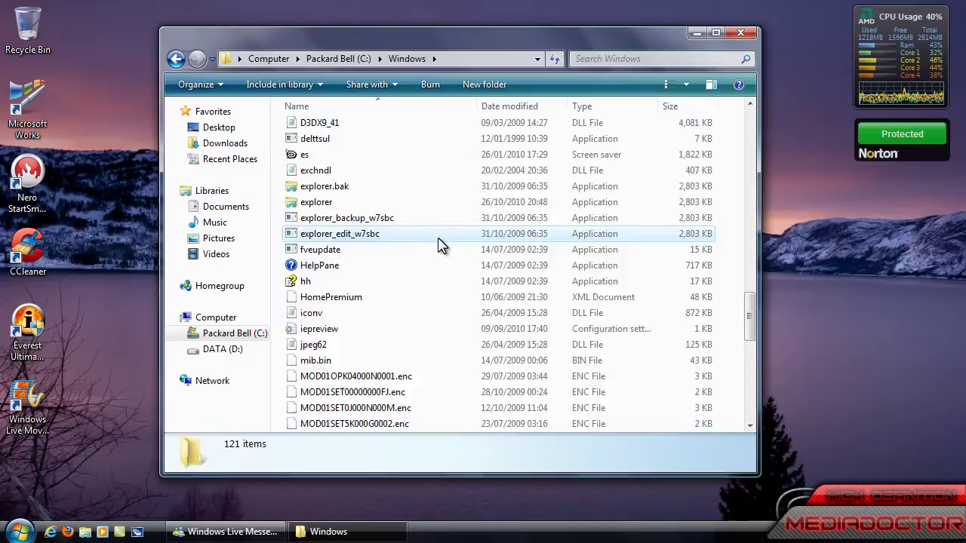
pyautogui.scroll(-6, 442, 247)
pyautogui.scroll(6, 441, 249)
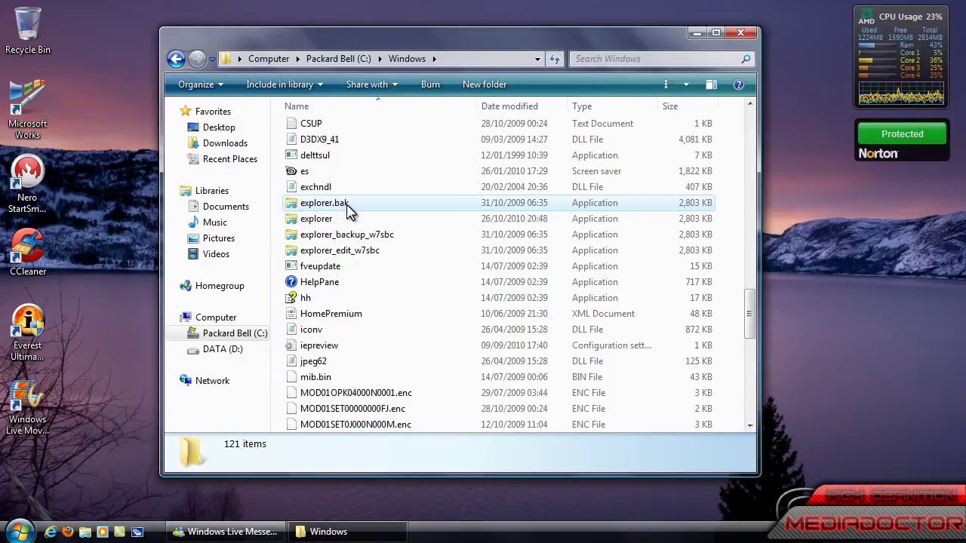
# - Open the properties of explorer.bak and show the owner details in its advanced security settings
pyautogui.click(347, 204)
pyautogui.rightClick(337, 209)
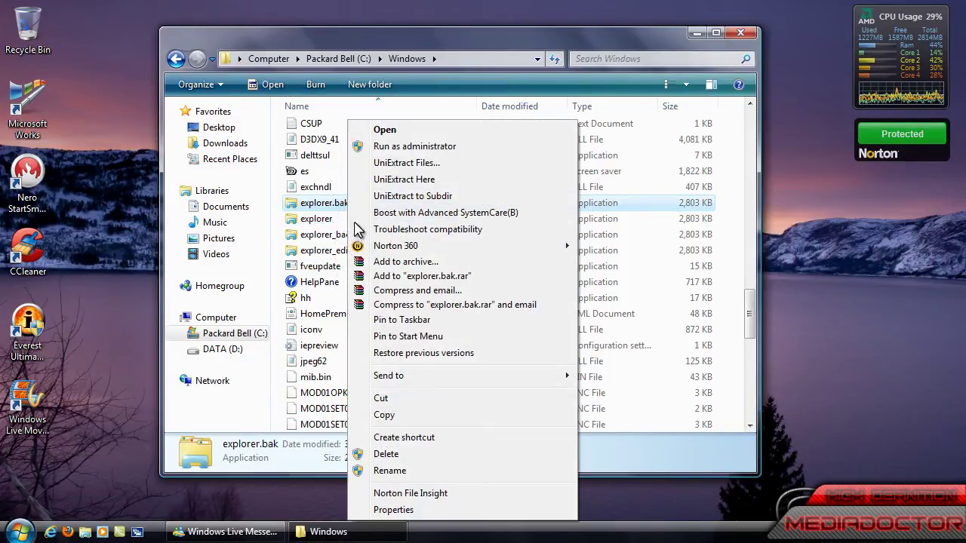
pyautogui.click(436, 510)
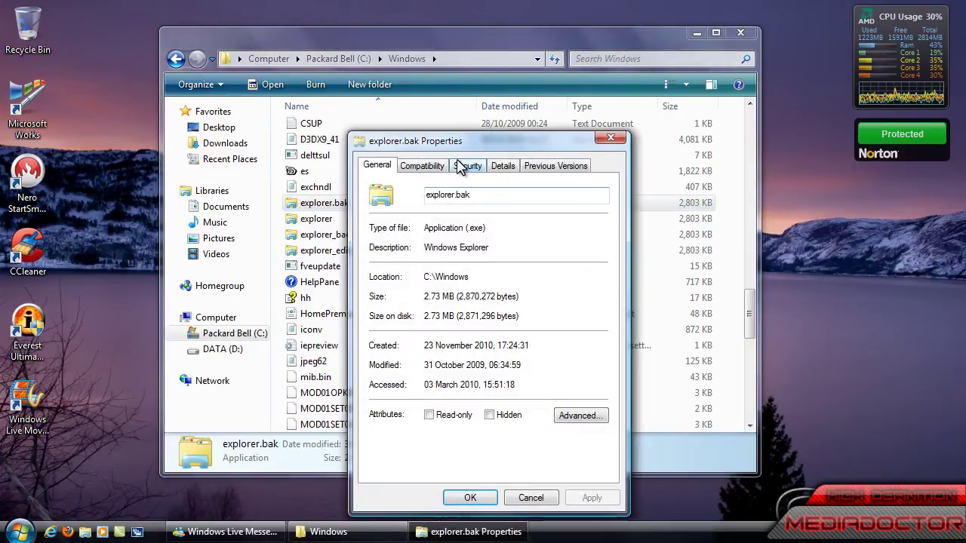
pyautogui.click(463, 166)
pyautogui.click(577, 444)
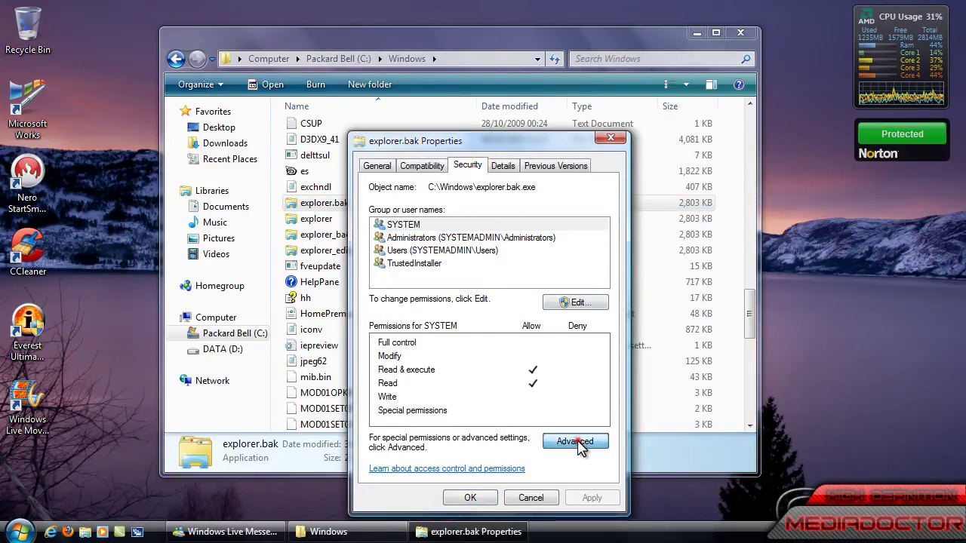
pyautogui.click(489, 189)
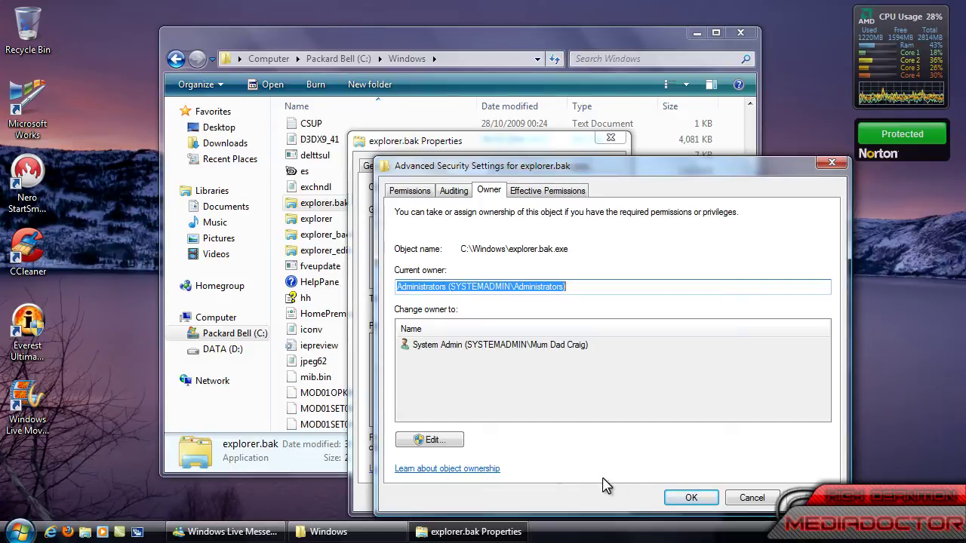
# - Close the explorer.bak security and properties dialogs, review the explorer files in C:\Windows, and close the folder
pyautogui.click(688, 499)
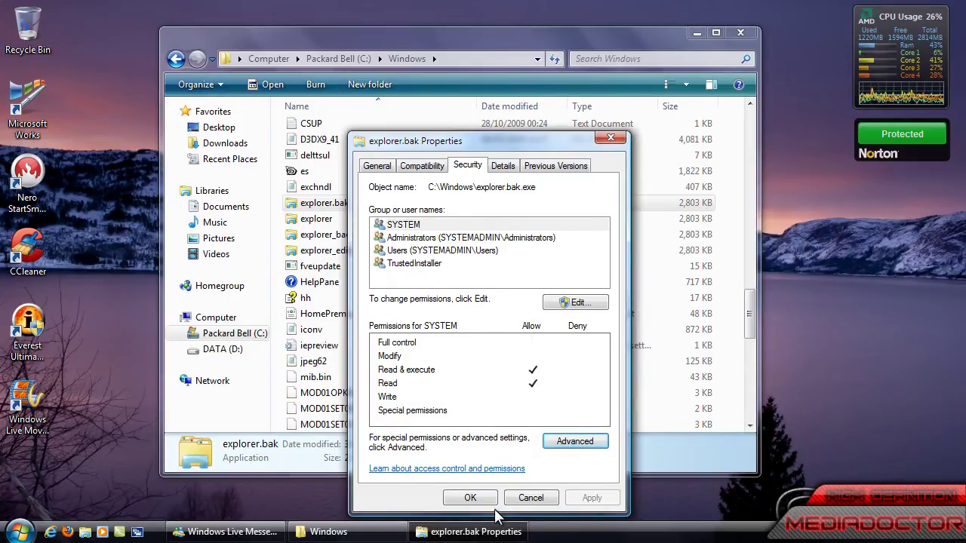
pyautogui.click(469, 499)
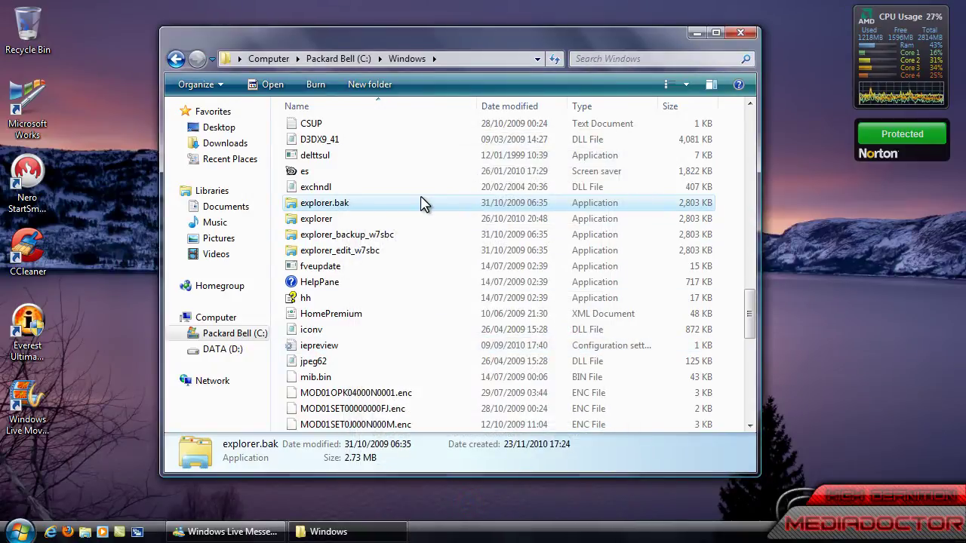
pyautogui.rightClick(424, 203)
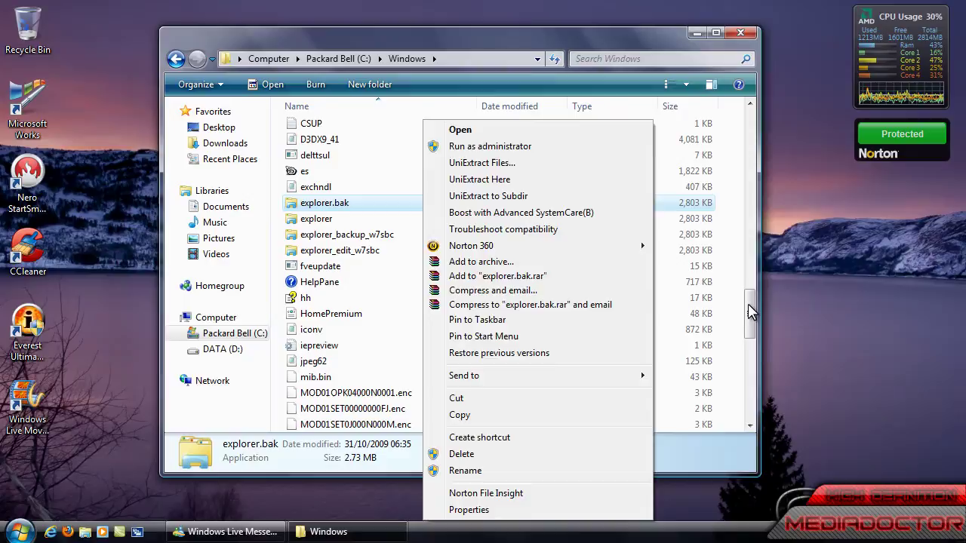
pyautogui.moveTo(752, 313); pyautogui.dragTo(749, 301)
pyautogui.moveTo(366, 280)
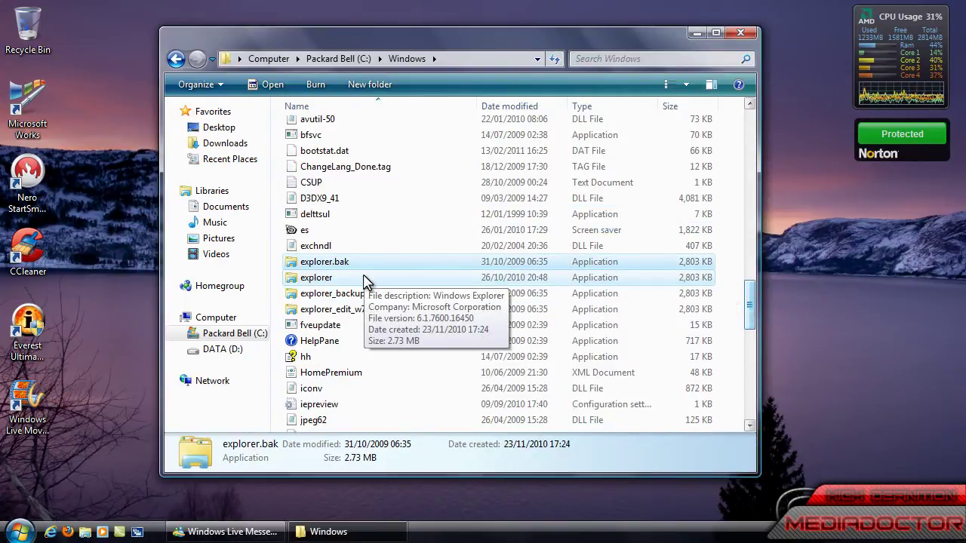
pyautogui.click(741, 35)
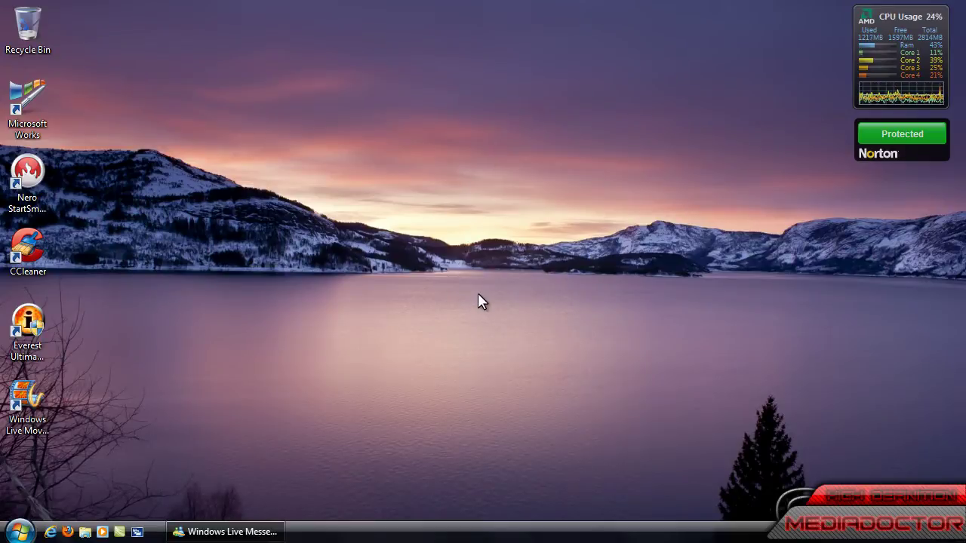
# - Start Windows Task Manager, examine explorer.exe in the list of running processes, and close the manager
pyautogui.rightClick(435, 215)
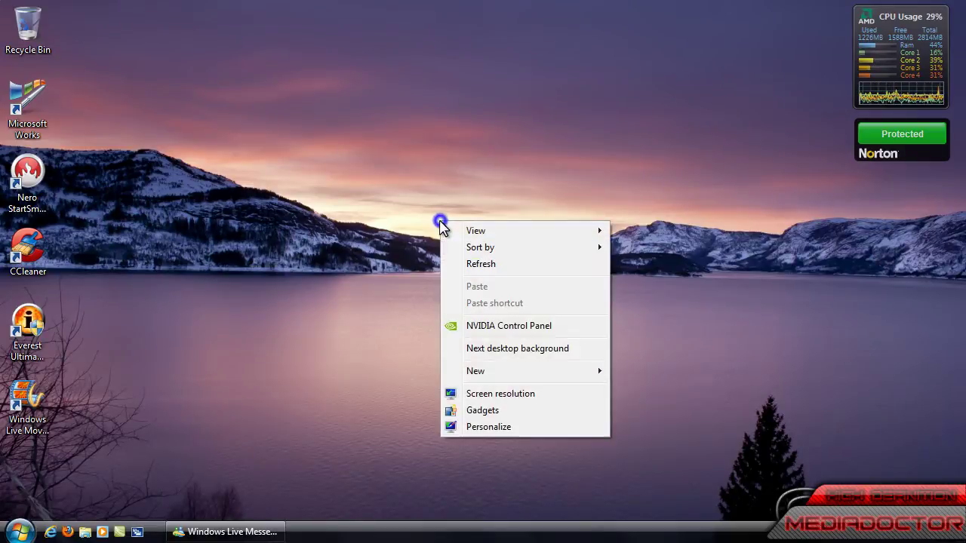
pyautogui.click(413, 295)
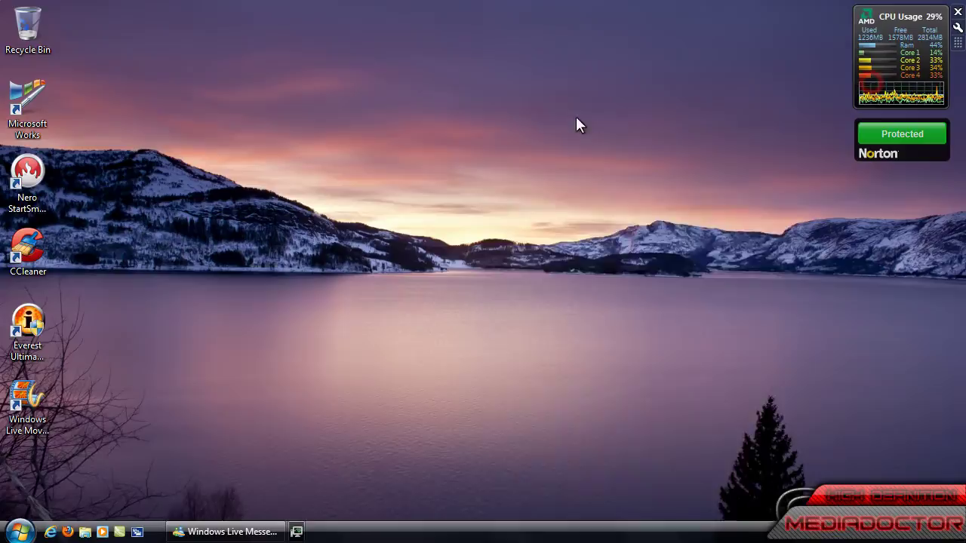
pyautogui.hotkey('ctrl', 'shift', 'Escape')
pyautogui.click(513, 245)
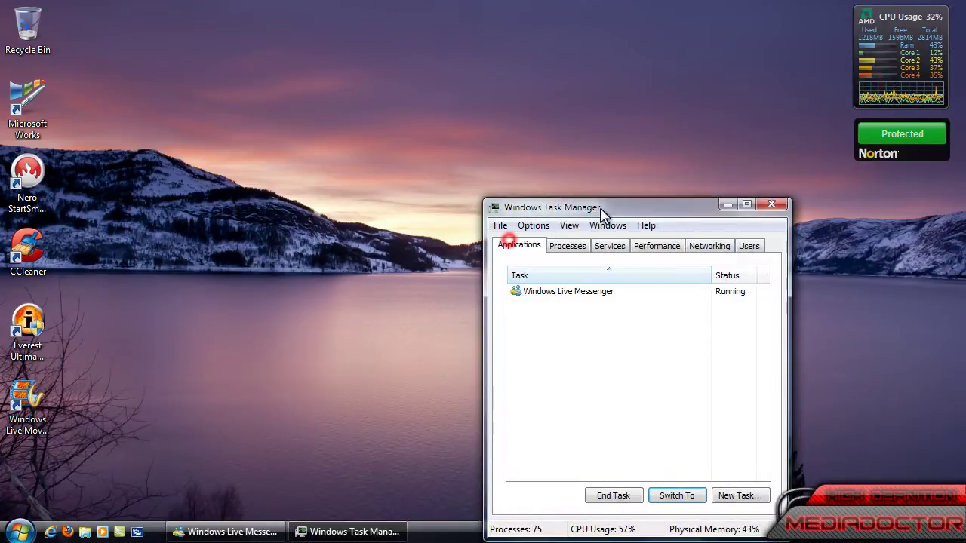
pyautogui.click(566, 248)
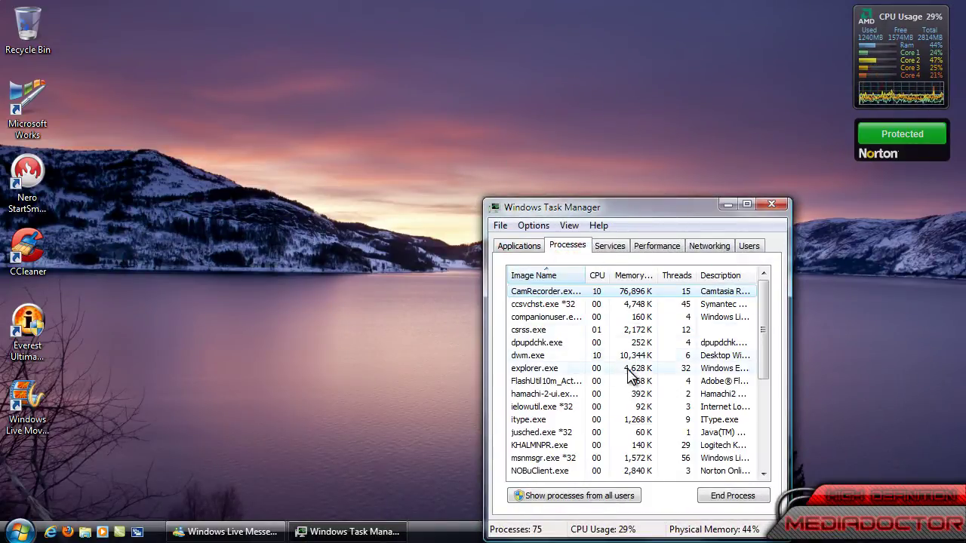
pyautogui.click(771, 204)
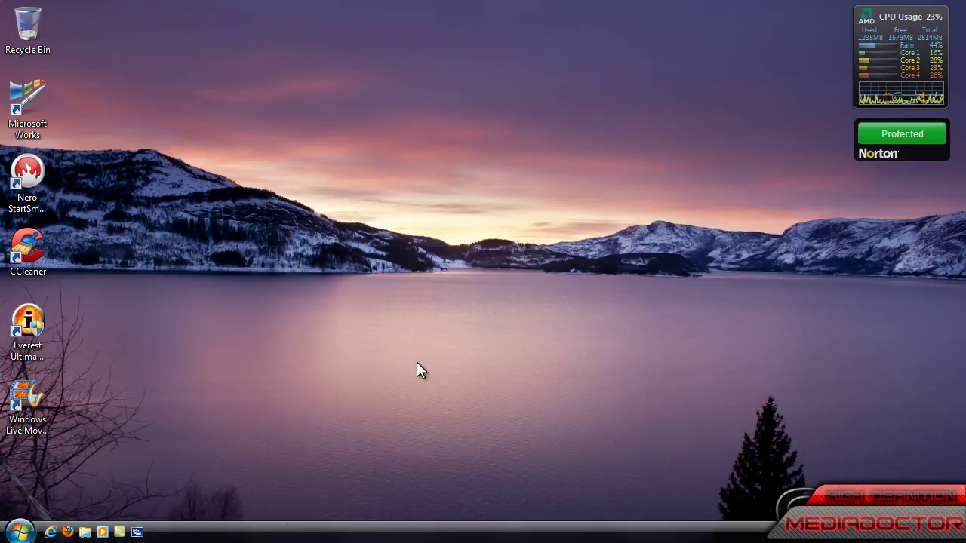
# - Unlock the taskbar and open the folder chooser for a new taskbar toolbar
pyautogui.rightClick(264, 533)
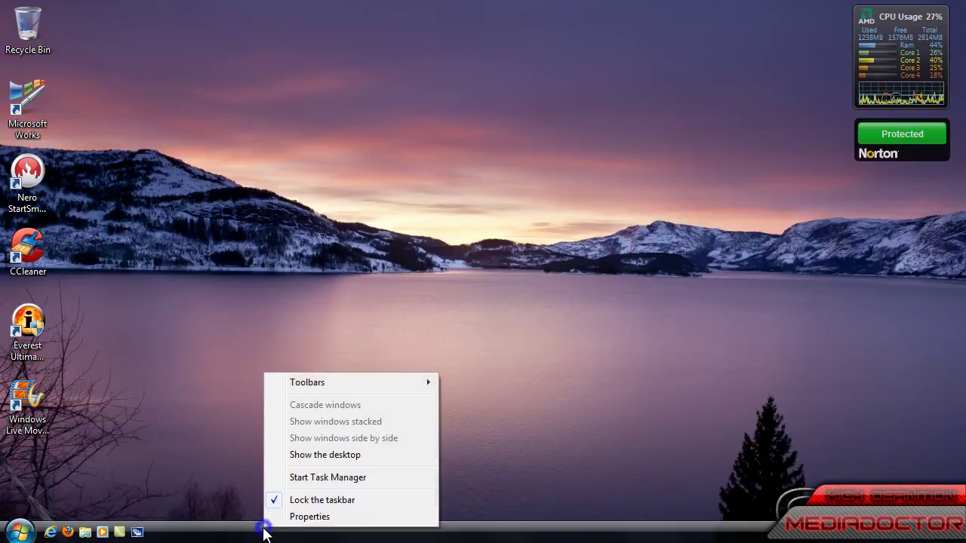
pyautogui.click(329, 502)
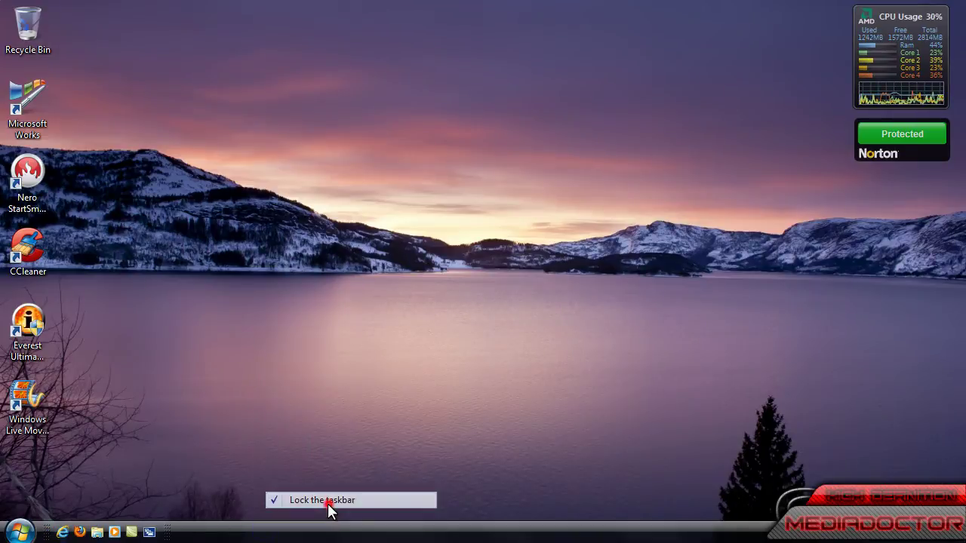
pyautogui.rightClick(246, 534)
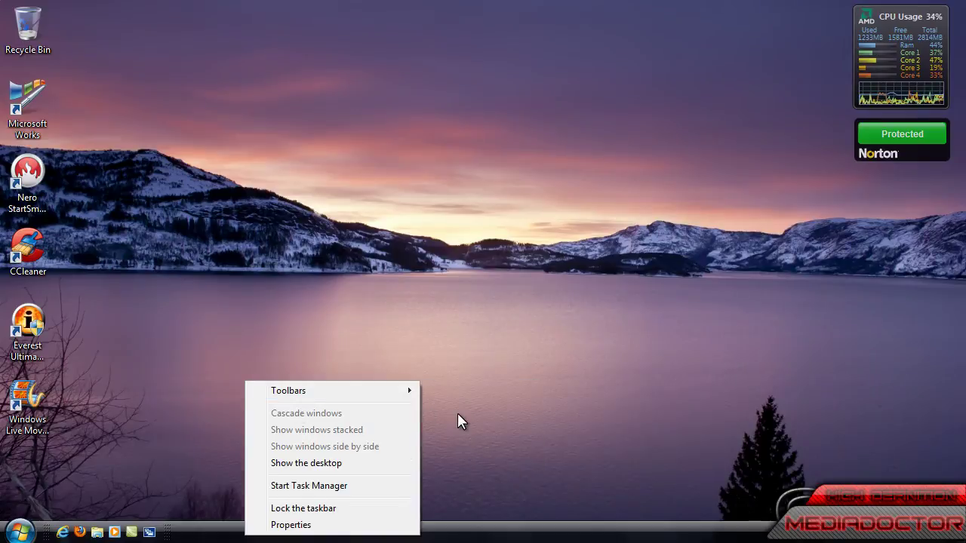
pyautogui.moveTo(403, 403)
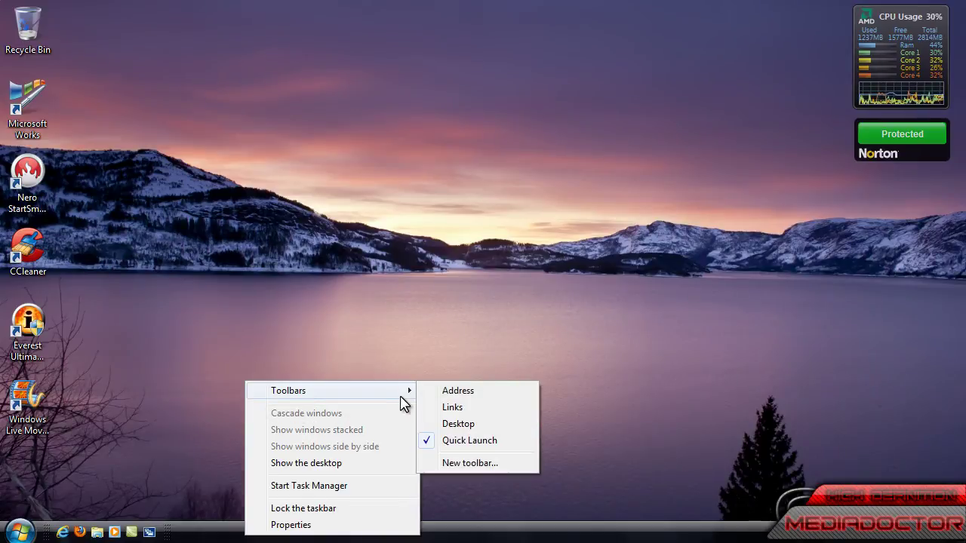
pyautogui.click(477, 464)
# - Go to the %appdata% folder in the new toolbar's folder chooser
pyautogui.click(224, 170)
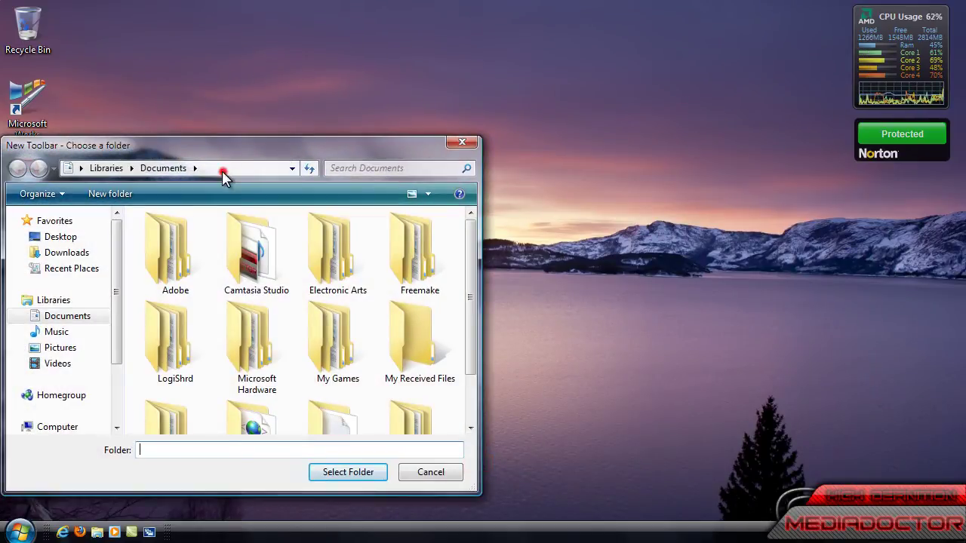
pyautogui.write('%a')
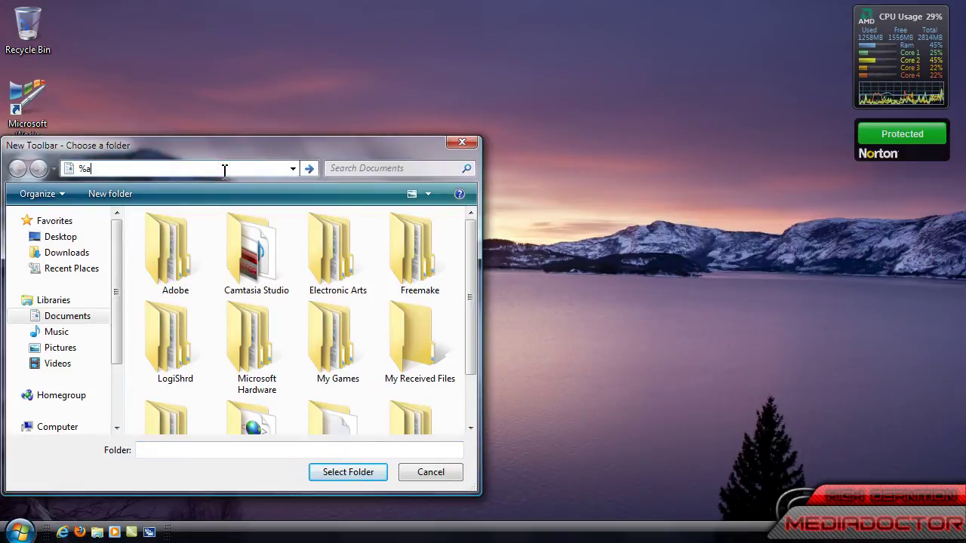
pyautogui.write('ppdat')
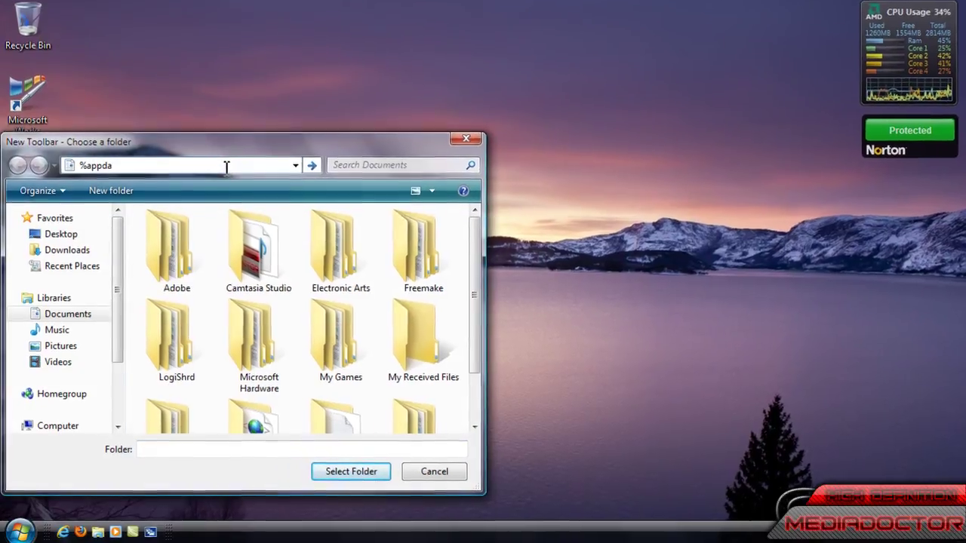
pyautogui.write('a%')
pyautogui.press('Return')
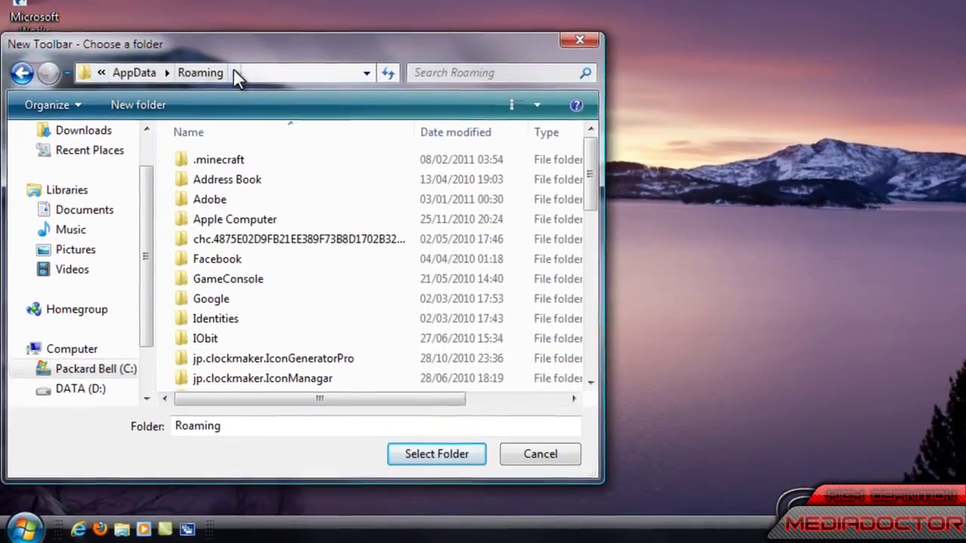
pyautogui.click(226, 88)
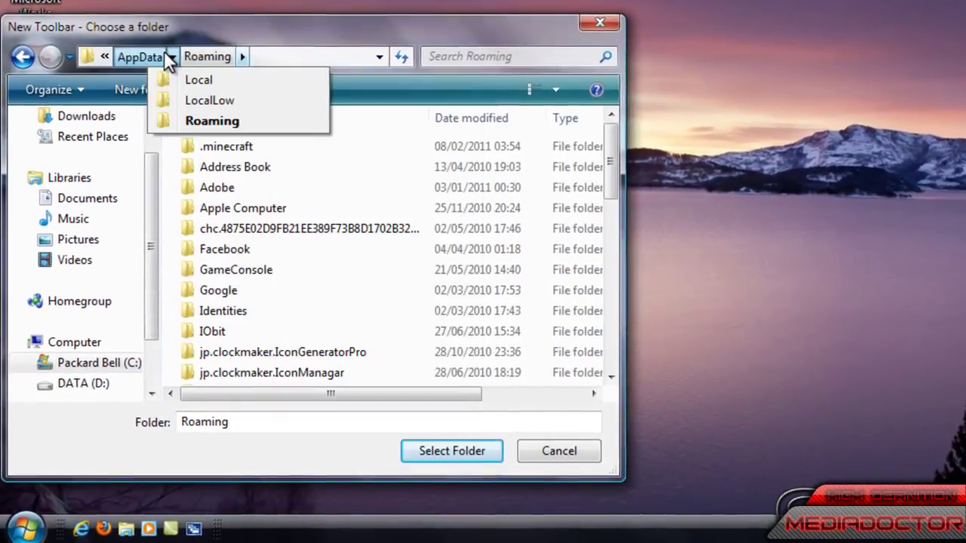
pyautogui.click(173, 55)
pyautogui.click(185, 85)
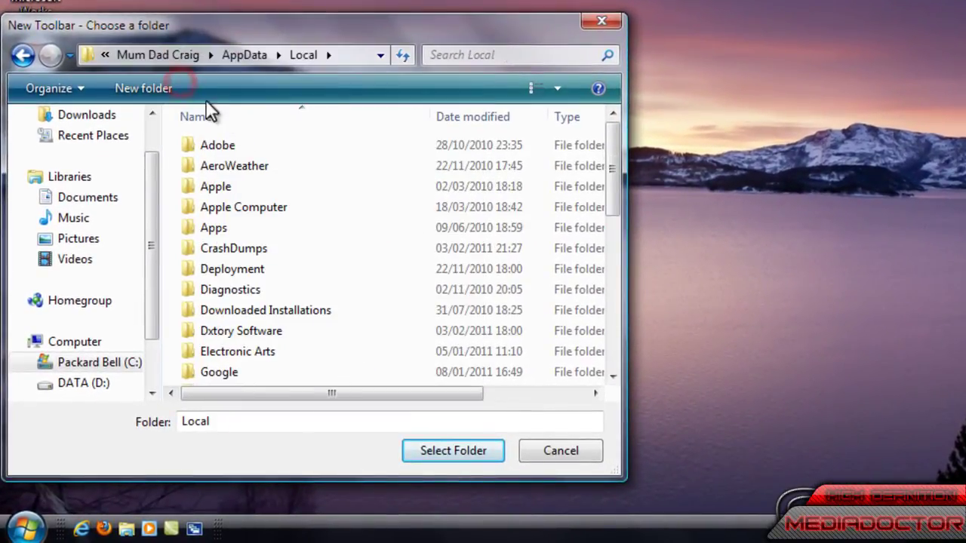
pyautogui.hotkey('alt', 'Left')
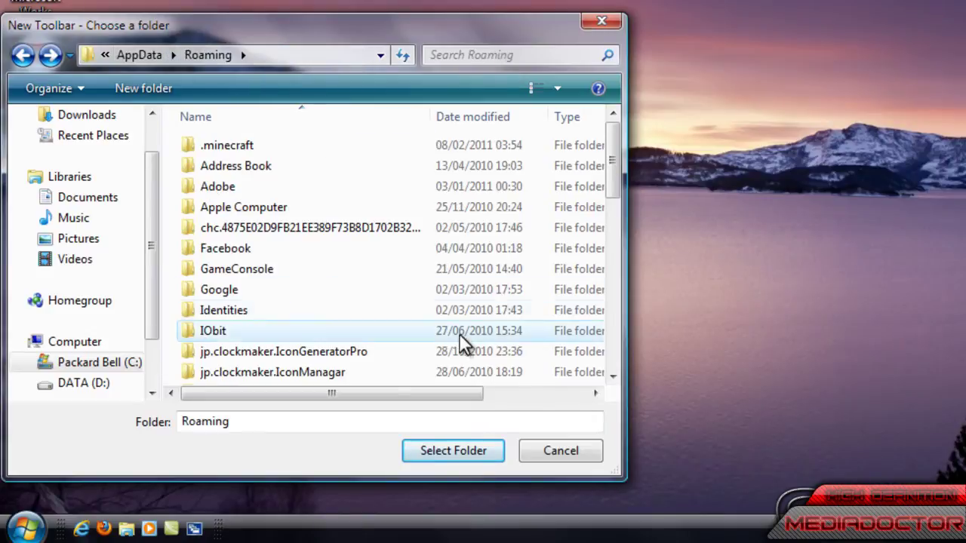
# - Browse from Roaming to Microsoft\Internet Explorer, select the Quick Launch folder, and cancel the new toolbar
pyautogui.moveTo(611, 194); pyautogui.dragTo(612, 264)
pyautogui.click(338, 289)
pyautogui.doubleClick(339, 270)
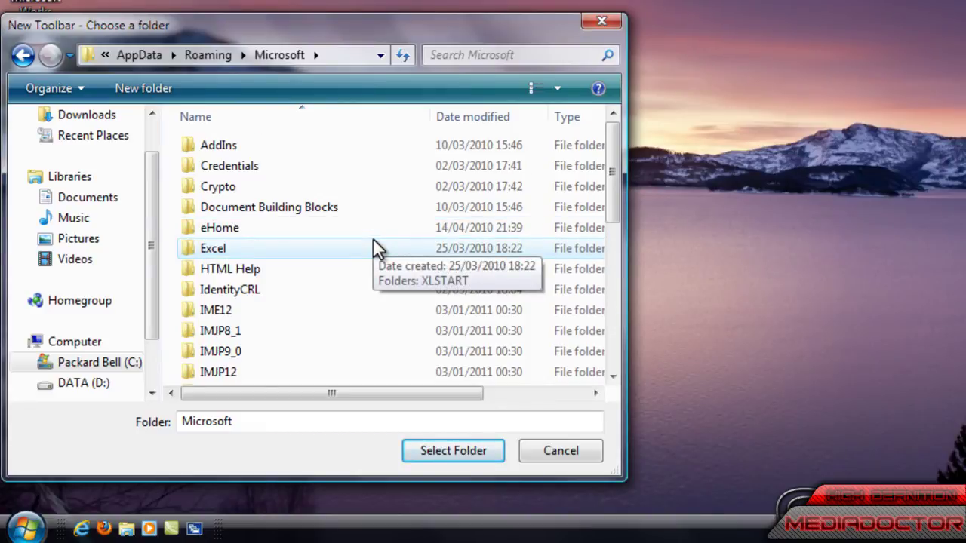
pyautogui.scroll(-3, 373, 240)
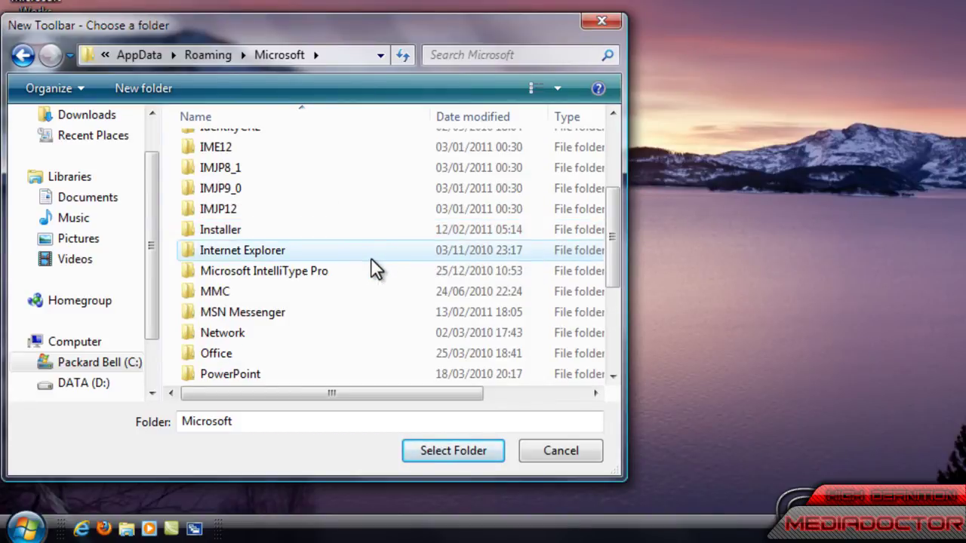
pyautogui.doubleClick(370, 260)
pyautogui.click(353, 149)
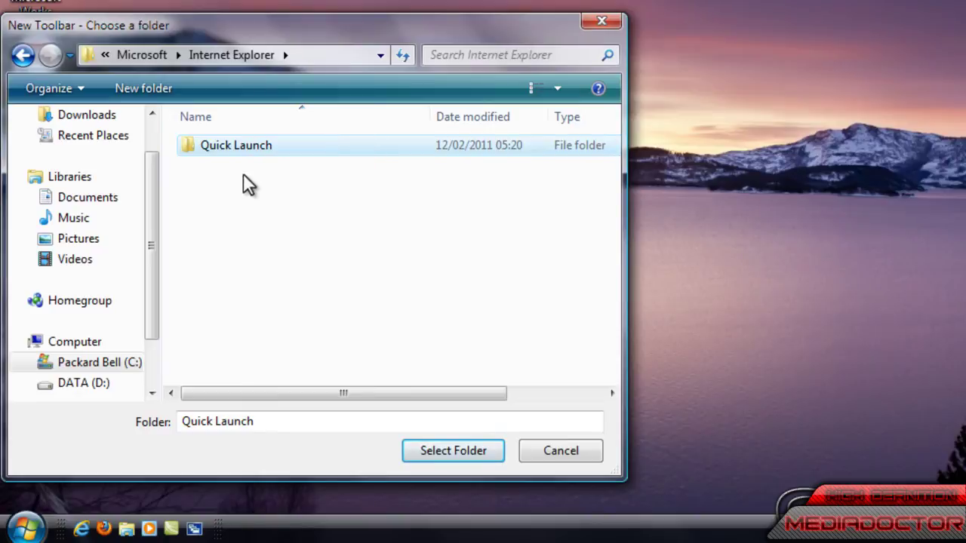
pyautogui.click(564, 450)
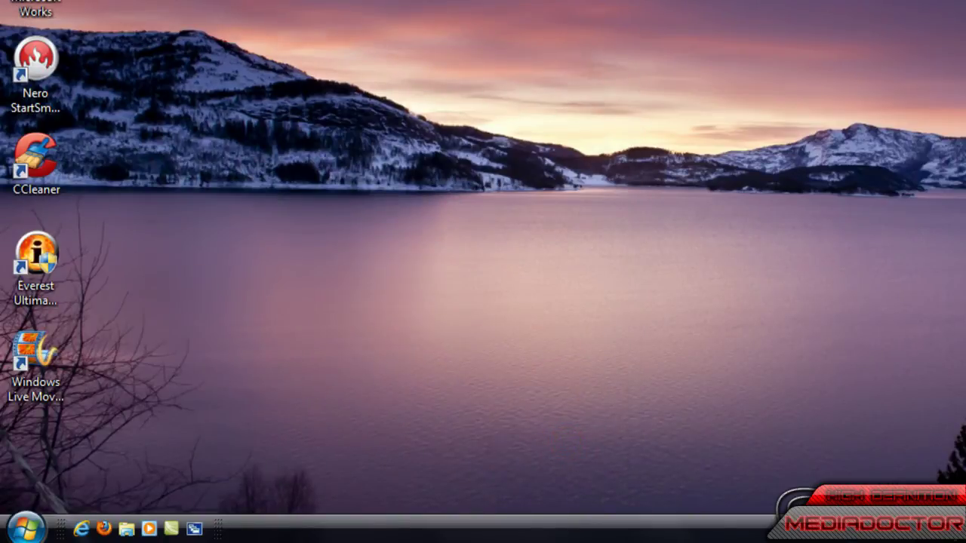
# - Show the Quick Launch toolbar's options for text and title without changing them, and lock the taskbar
pyautogui.rightClick(75, 530)
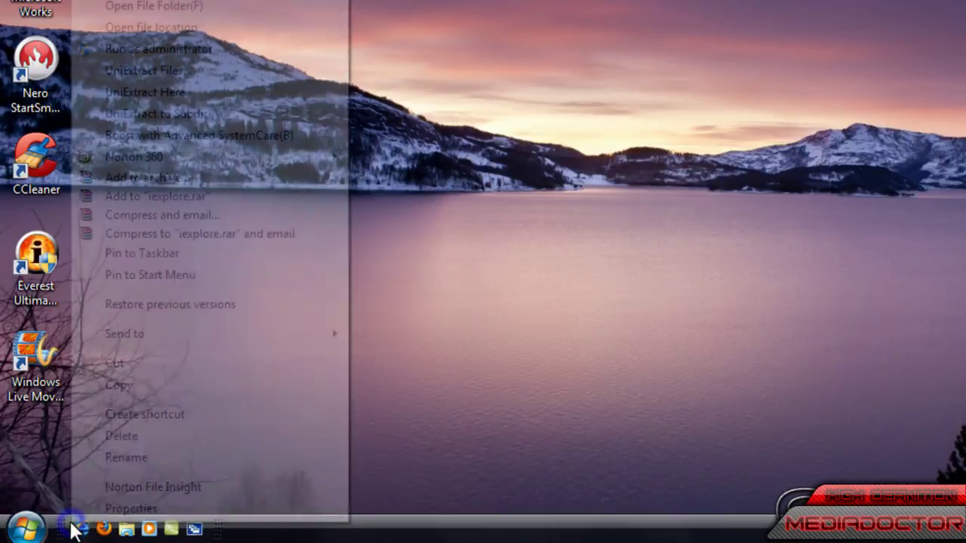
pyautogui.rightClick(60, 529)
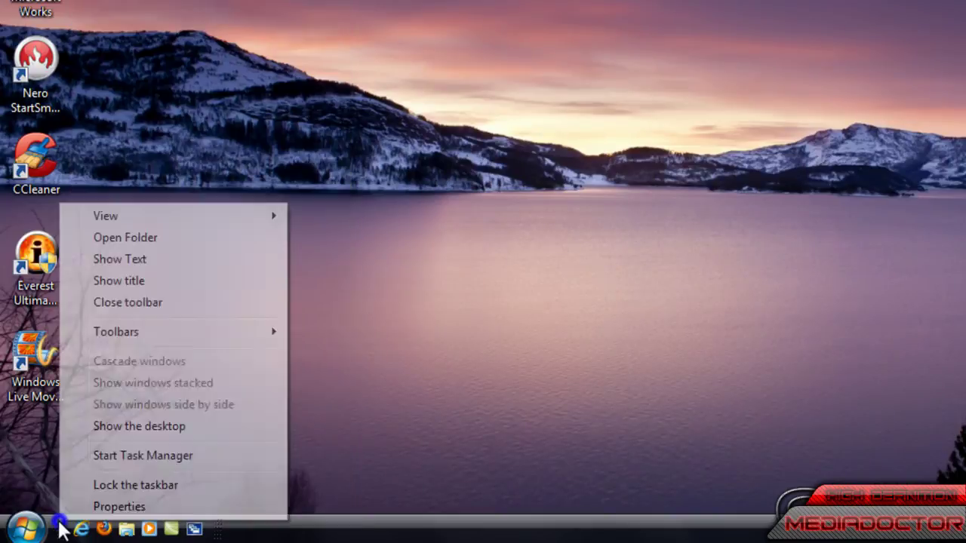
pyautogui.rightClick(67, 530)
pyautogui.rightClick(68, 529)
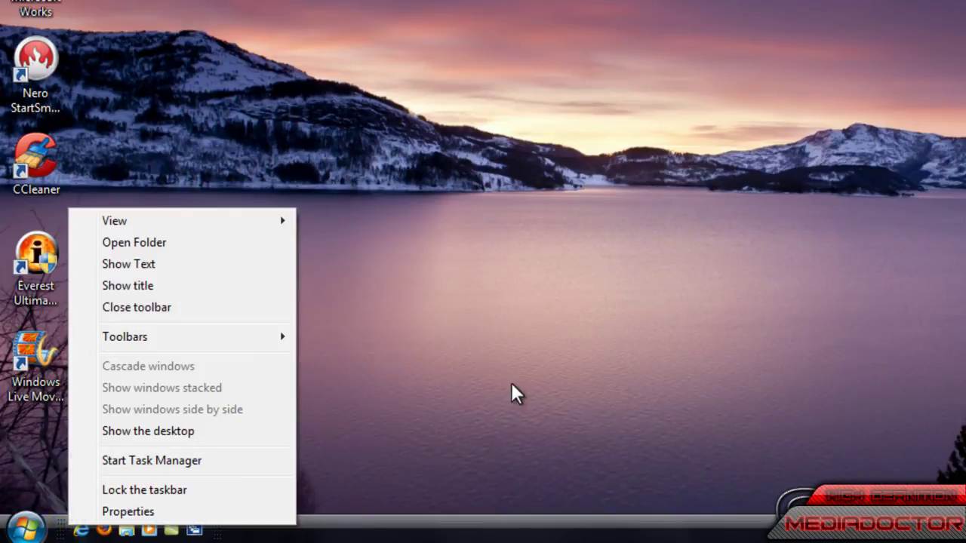
pyautogui.click(520, 355)
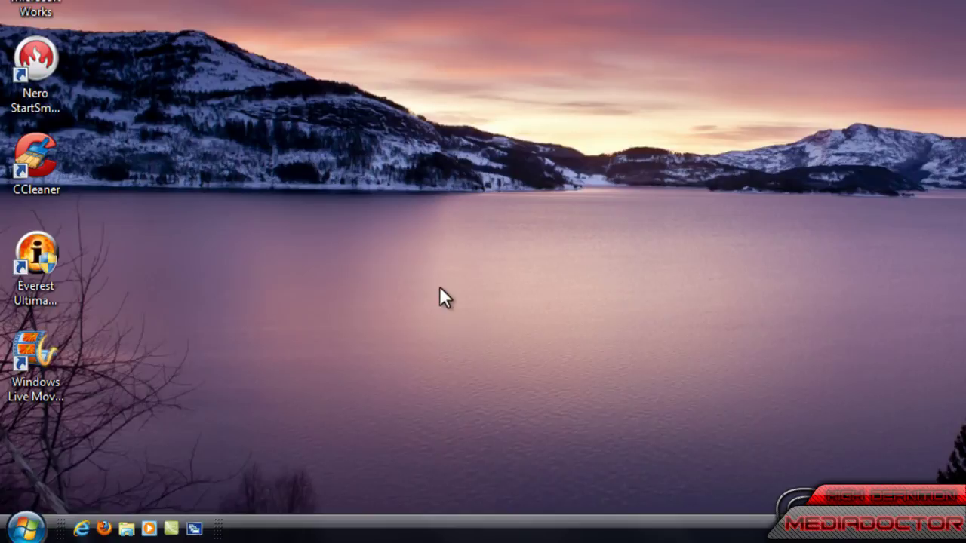
pyautogui.rightClick(537, 528)
pyautogui.click(625, 487)
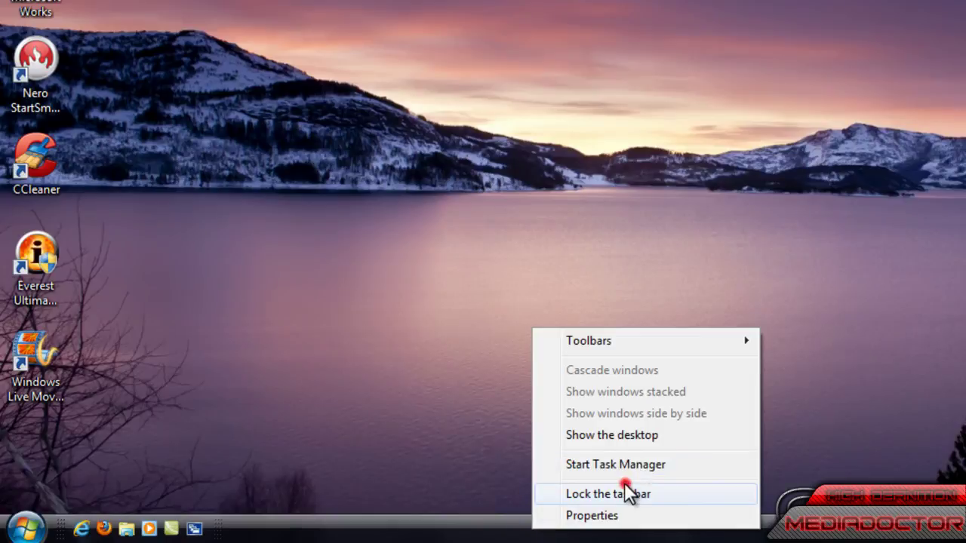